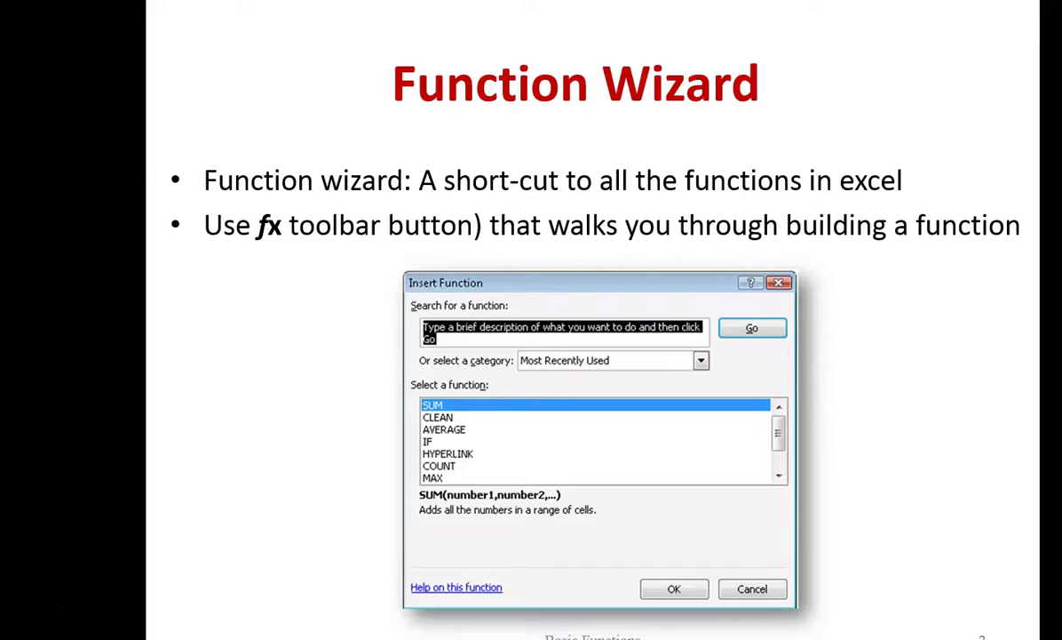
Step: Switch to the Basic Functions workbook in Excel and view the Insert Function dialog, closing it without inserting a function
{"action": "key", "text": "alt+Tab"}
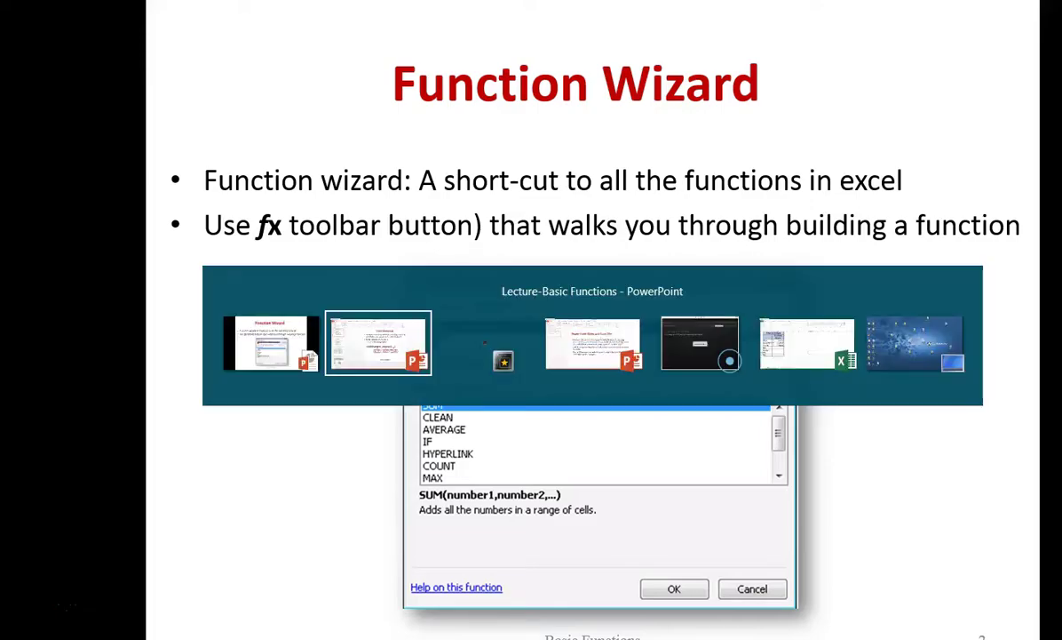
{"action": "key", "text": "alt+Tab"}
{"action": "key", "text": "alt+Tab"}
{"action": "key", "text": "alt+Tab"}
{"action": "key", "text": "alt+Tab"}
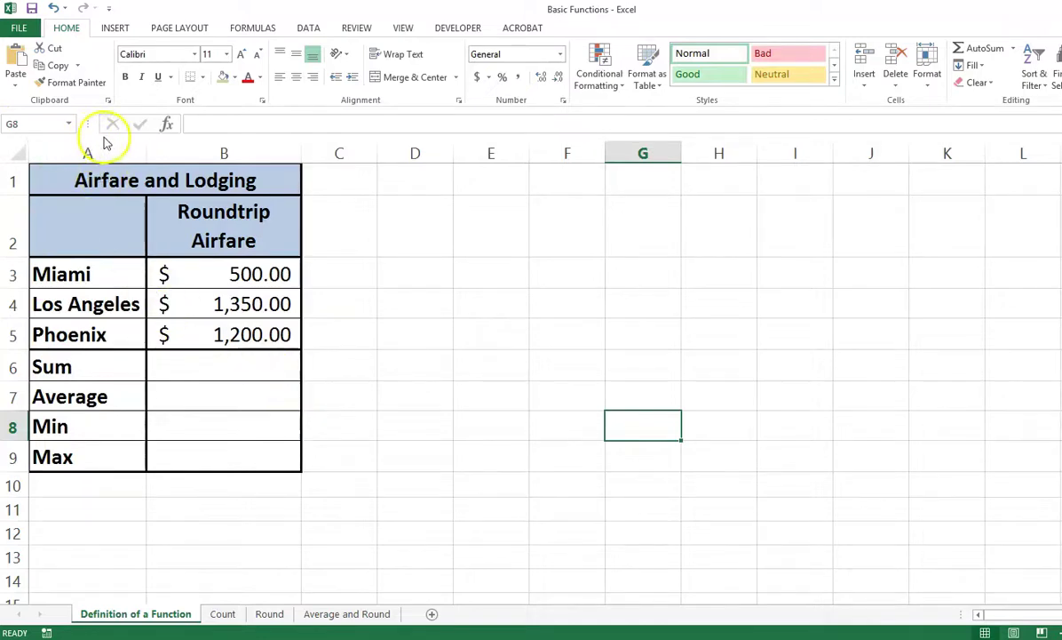
{"action": "left_click", "coordinate": [169, 127]}
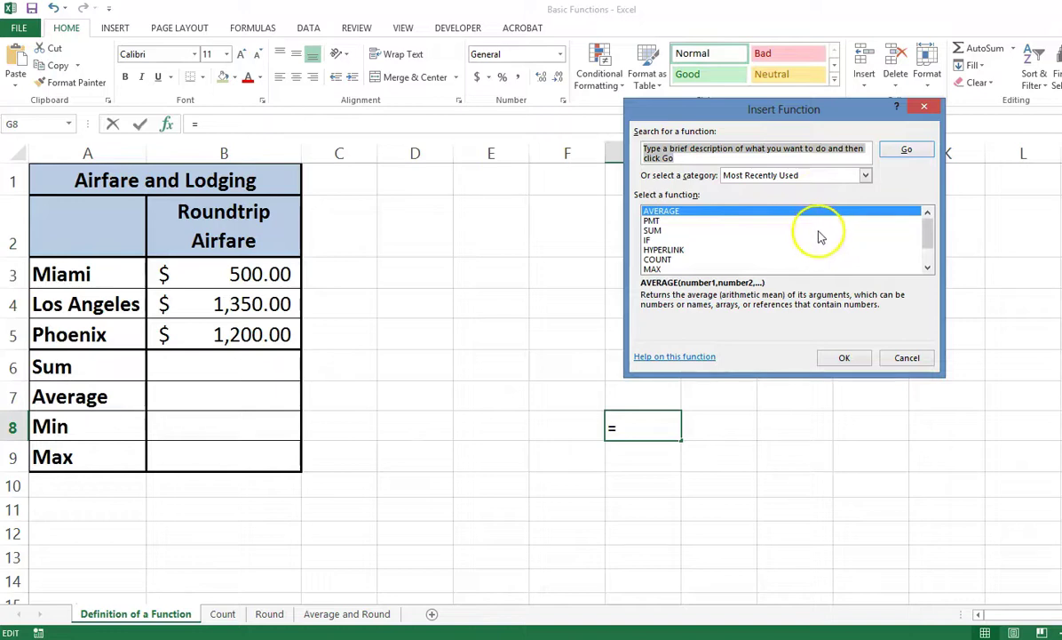
{"action": "left_click", "coordinate": [928, 108]}
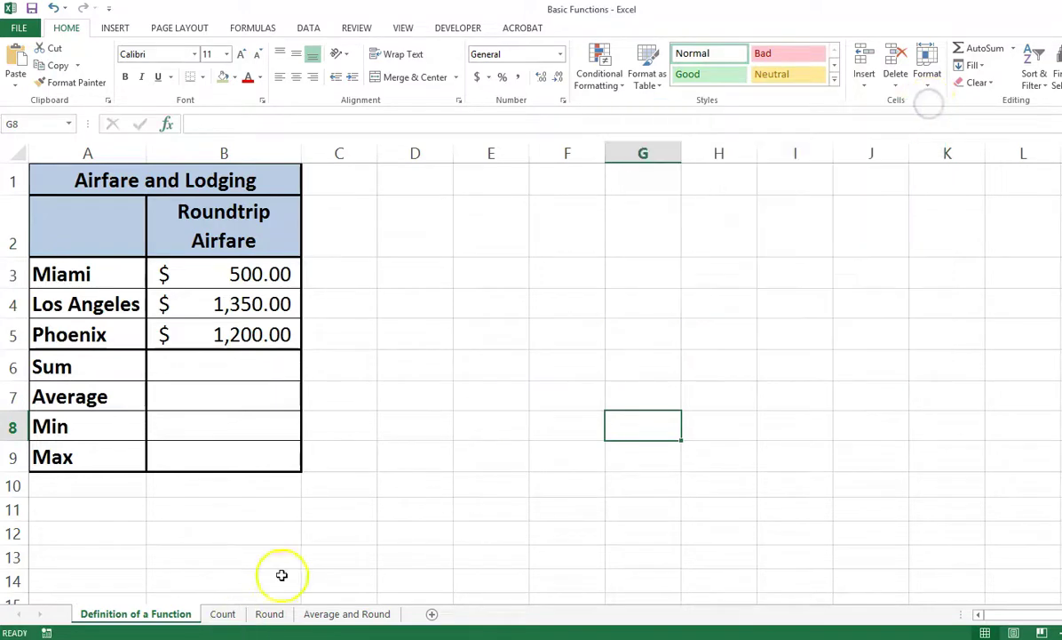
Step: Switch back to the PowerPoint slide show and advance to the Common Functions slide
{"action": "mouse_move", "coordinate": [308, 639]}
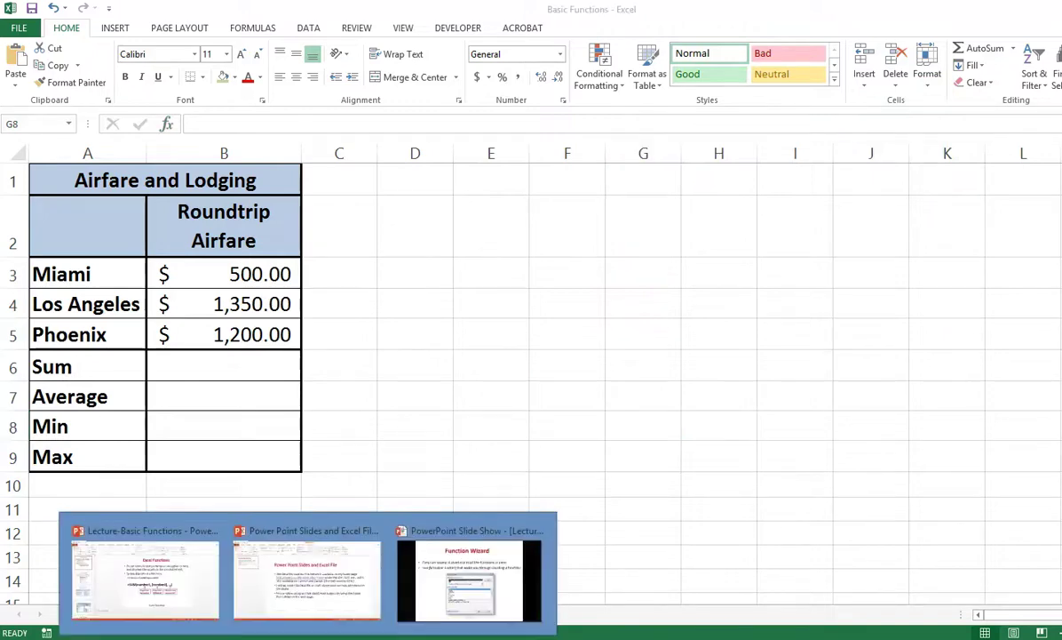
{"action": "mouse_move", "coordinate": [168, 573]}
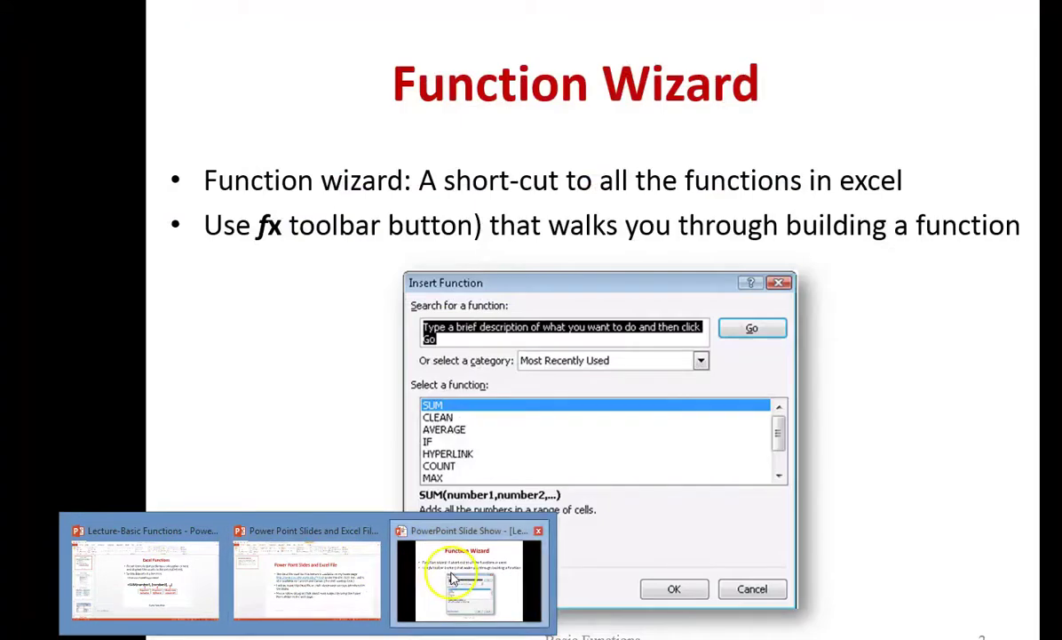
{"action": "left_click", "coordinate": [451, 568]}
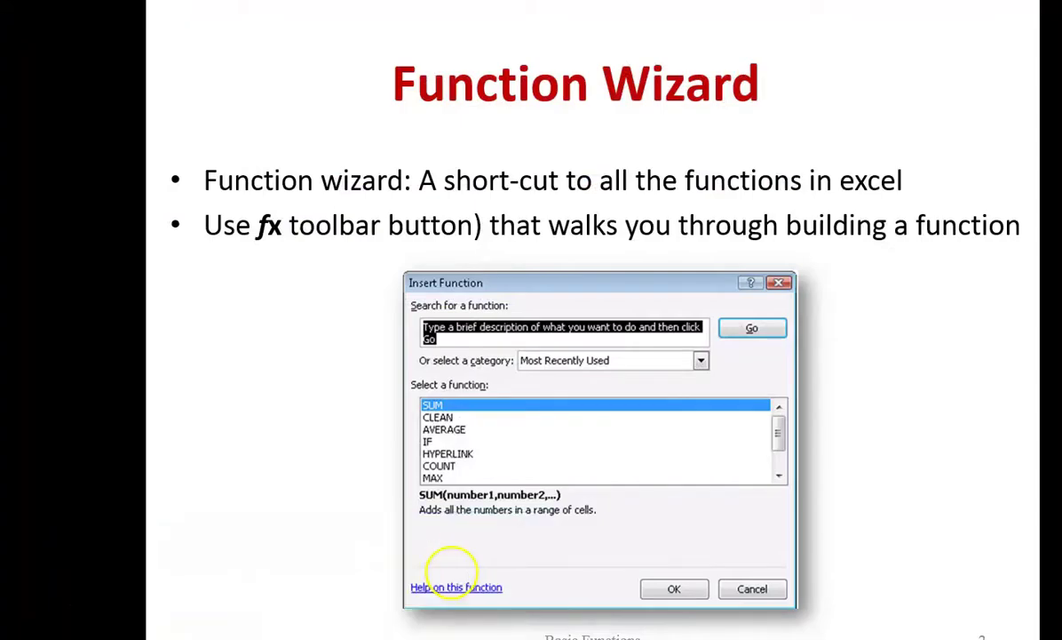
{"action": "left_click", "coordinate": [834, 446]}
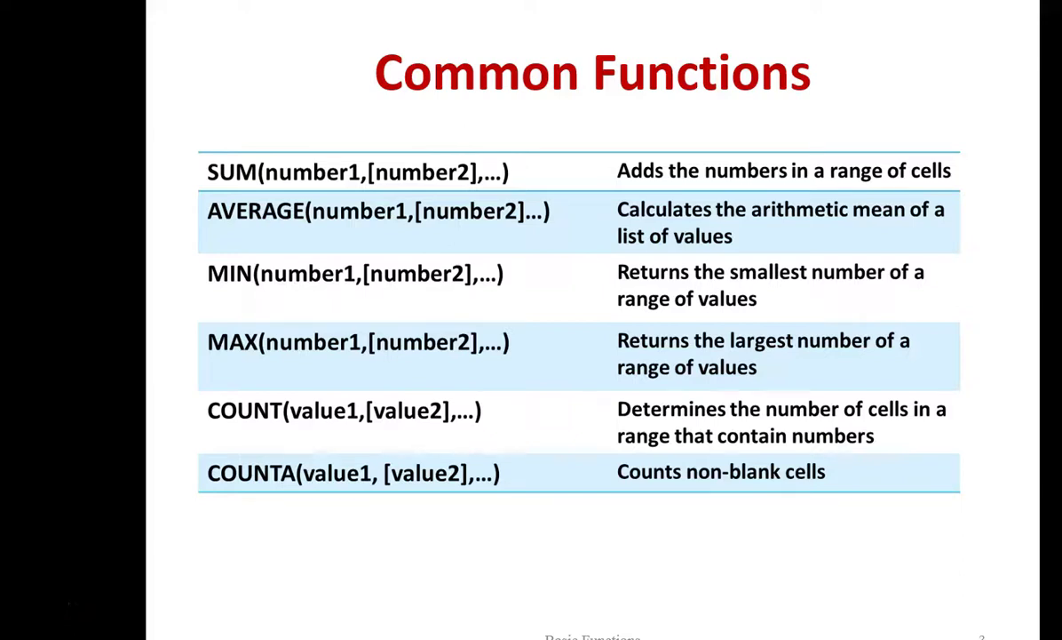
Step: Return to the Excel workbook and total the three roundtrip airfares in B6 with =sum(B3:B5)
{"action": "key", "text": "alt+Tab"}
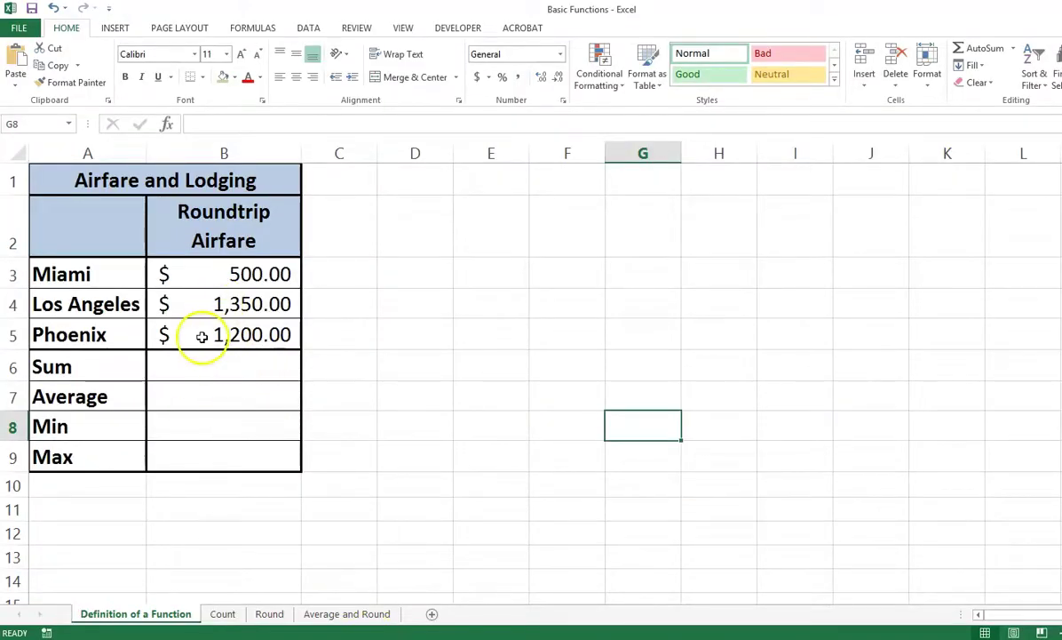
{"action": "left_click", "coordinate": [198, 369]}
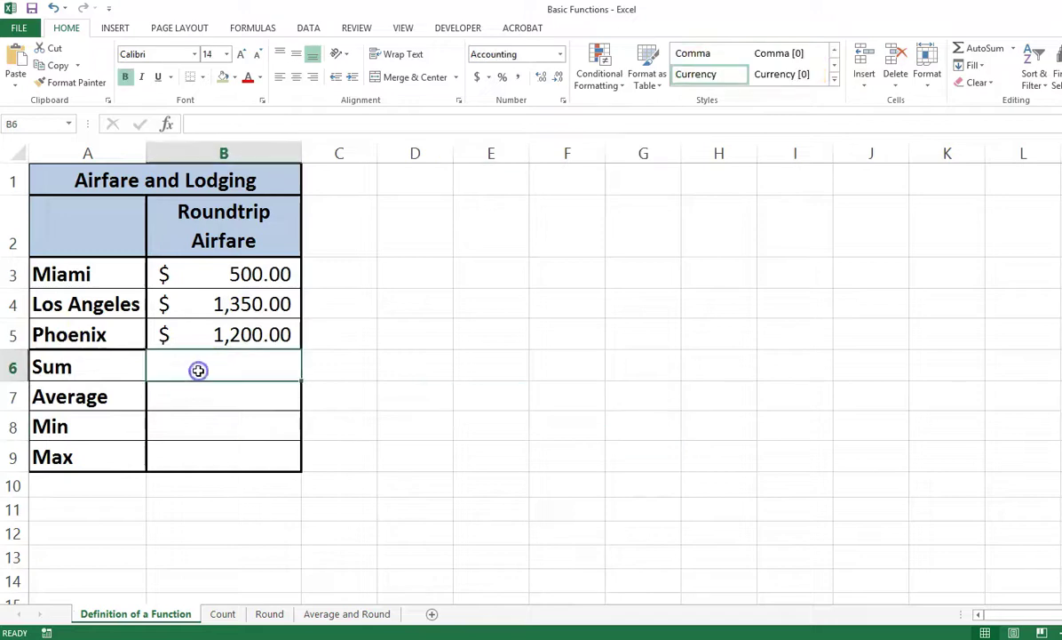
{"action": "type", "text": "="}
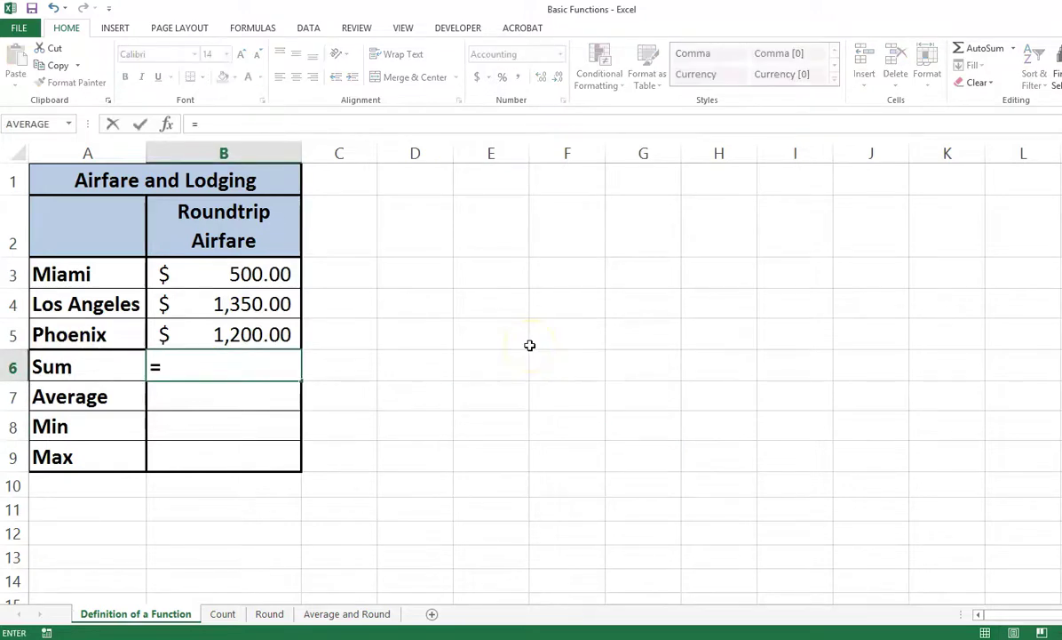
{"action": "type", "text": "sum("}
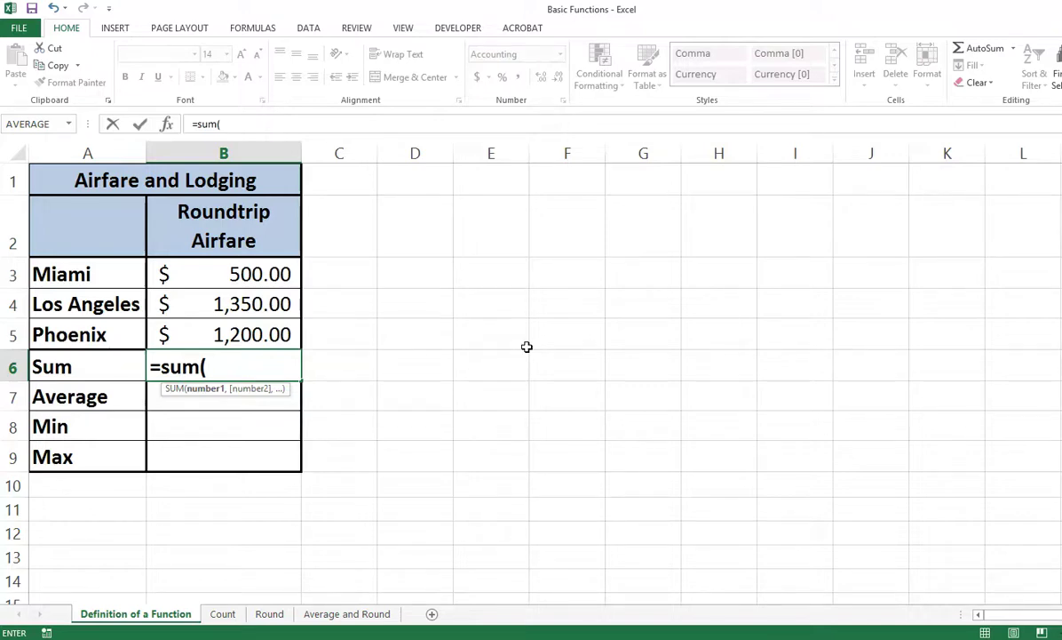
{"action": "left_click_drag", "start_coordinate": [242, 272], "coordinate": [218, 331]}
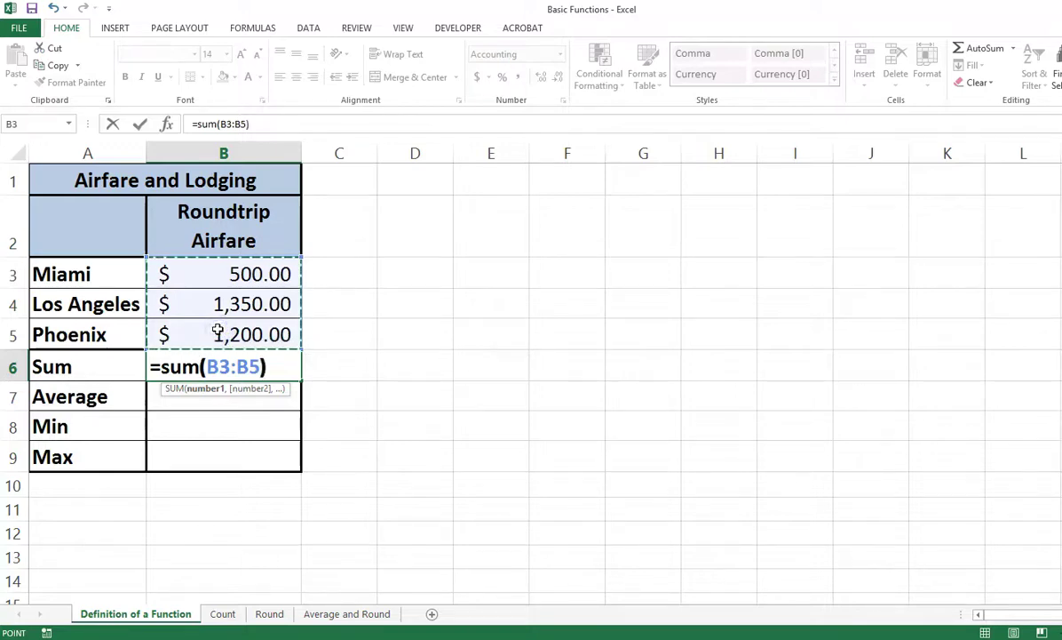
{"action": "key", "text": "Return"}
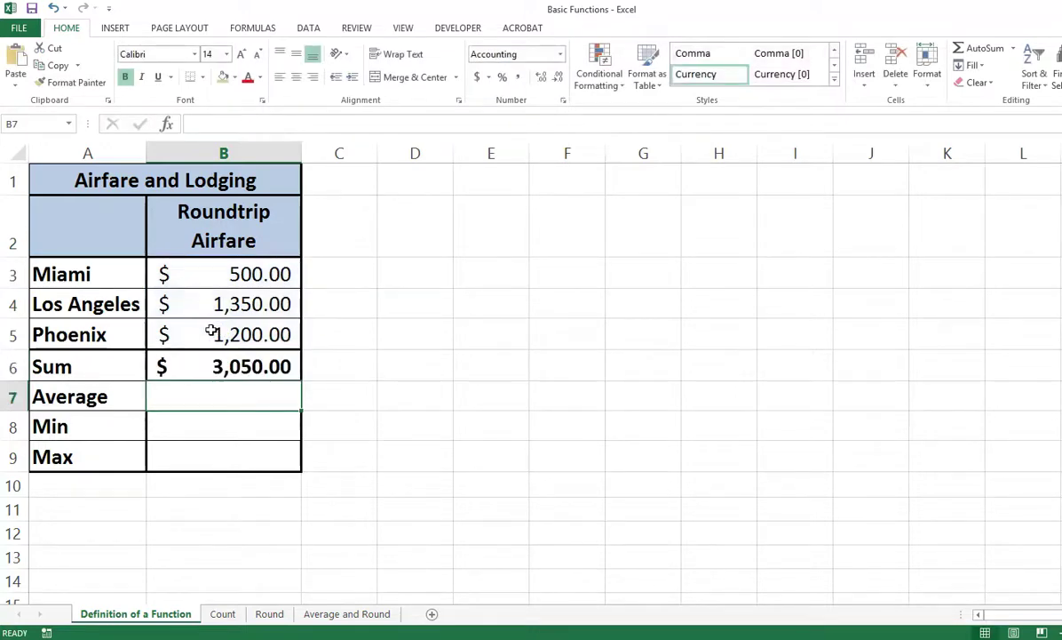
Step: Calculate the average roundtrip airfare in B7 with =average(B3:B5)
{"action": "left_click", "coordinate": [218, 392]}
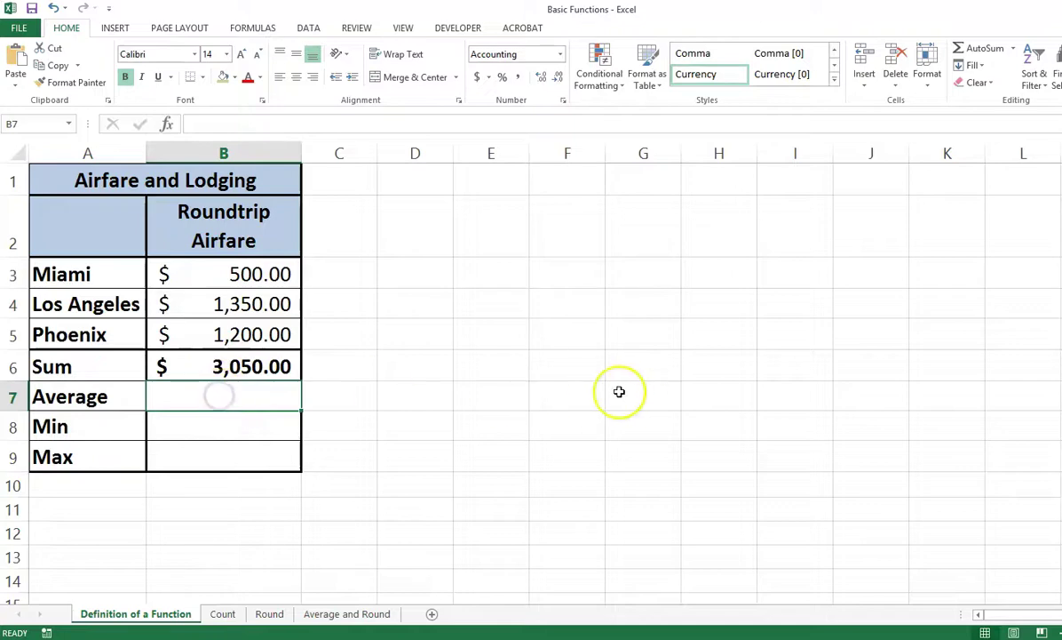
{"action": "type", "text": "=a"}
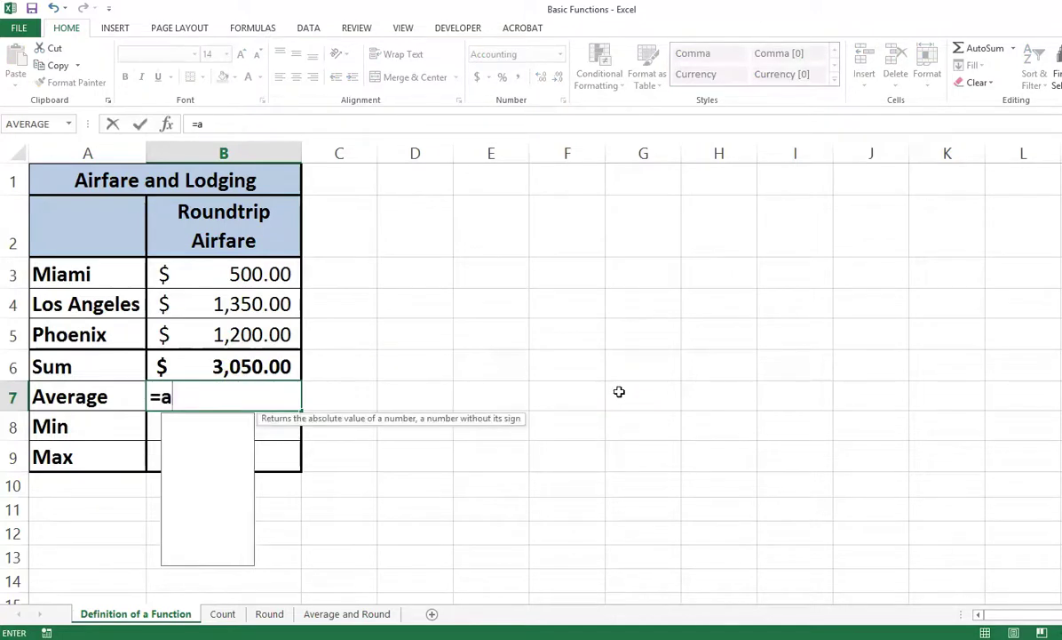
{"action": "type", "text": "verae("}
{"action": "key", "text": "BackSpace"}
{"action": "type", "text": "GE"}
{"action": "key", "text": "BackSpace"}
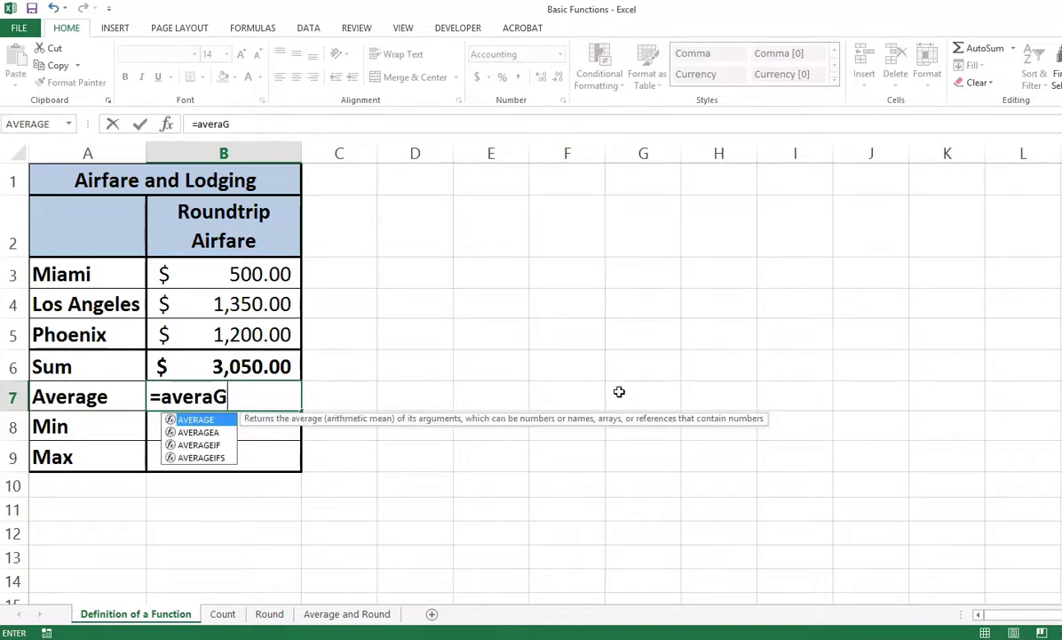
{"action": "type", "text": "e"}
{"action": "key", "text": "BackSpace"}
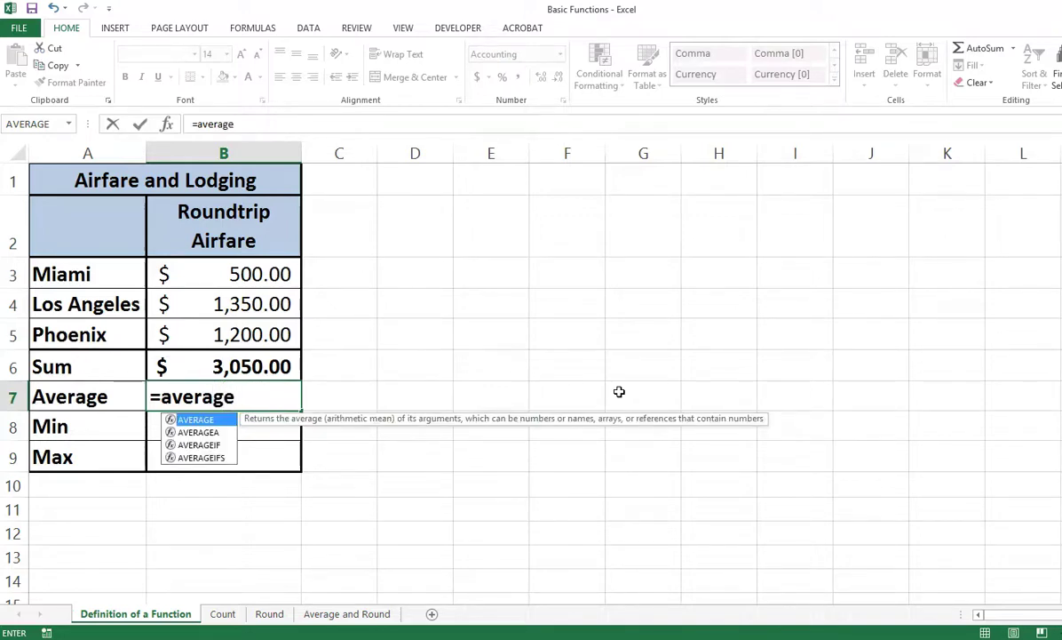
{"action": "type", "text": "("}
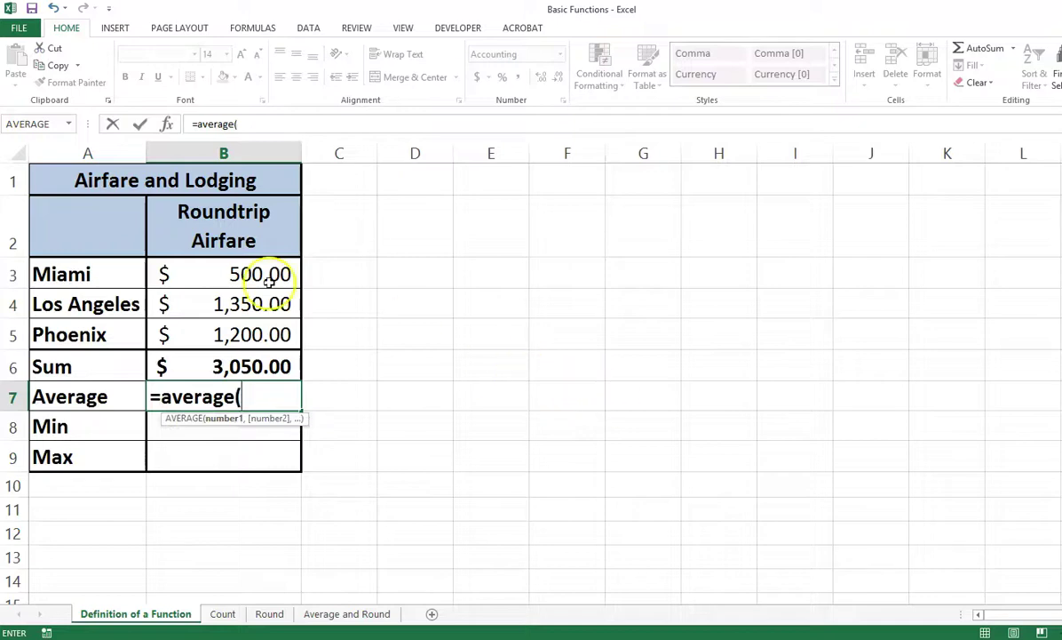
{"action": "left_click_drag", "start_coordinate": [256, 275], "coordinate": [256, 334]}
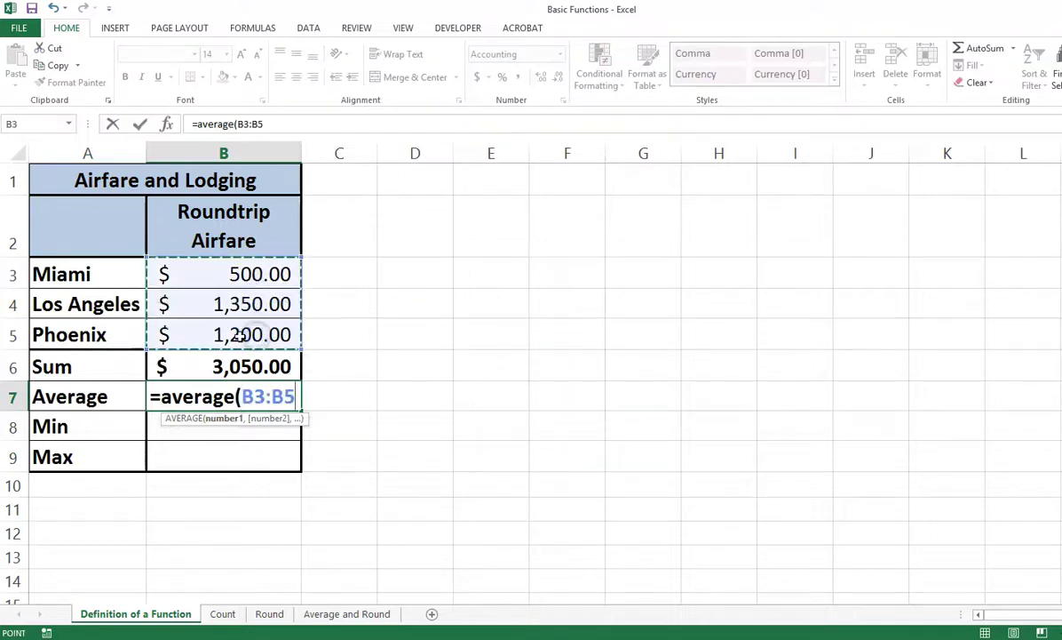
{"action": "type", "text": ")"}
{"action": "key", "text": "Return"}
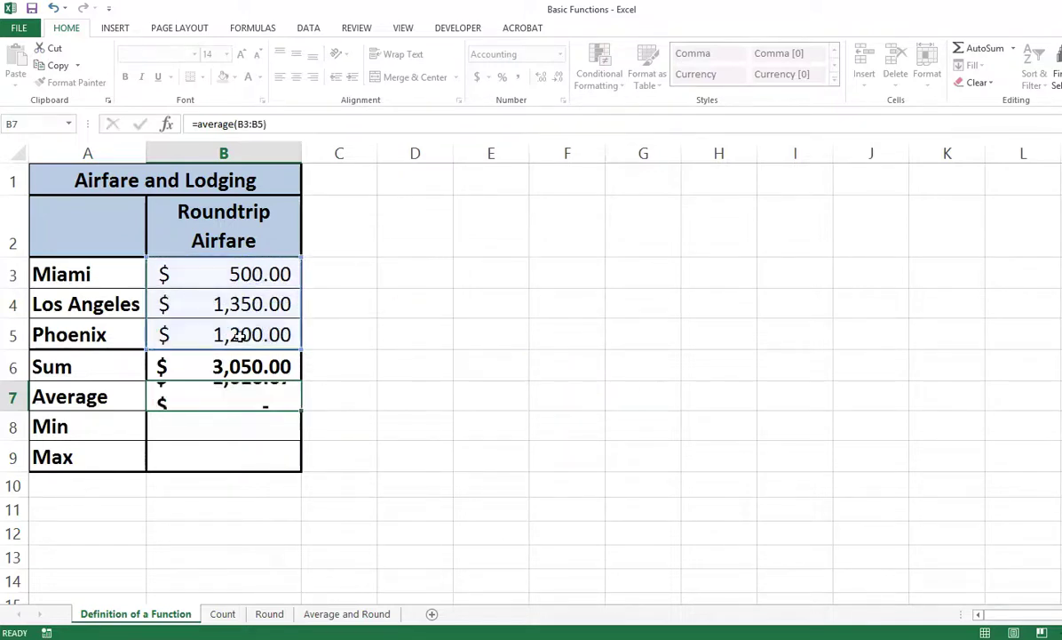
Step: Insert the Min function in B8 over the airfares in B3:B5
{"action": "left_click", "coordinate": [1013, 52]}
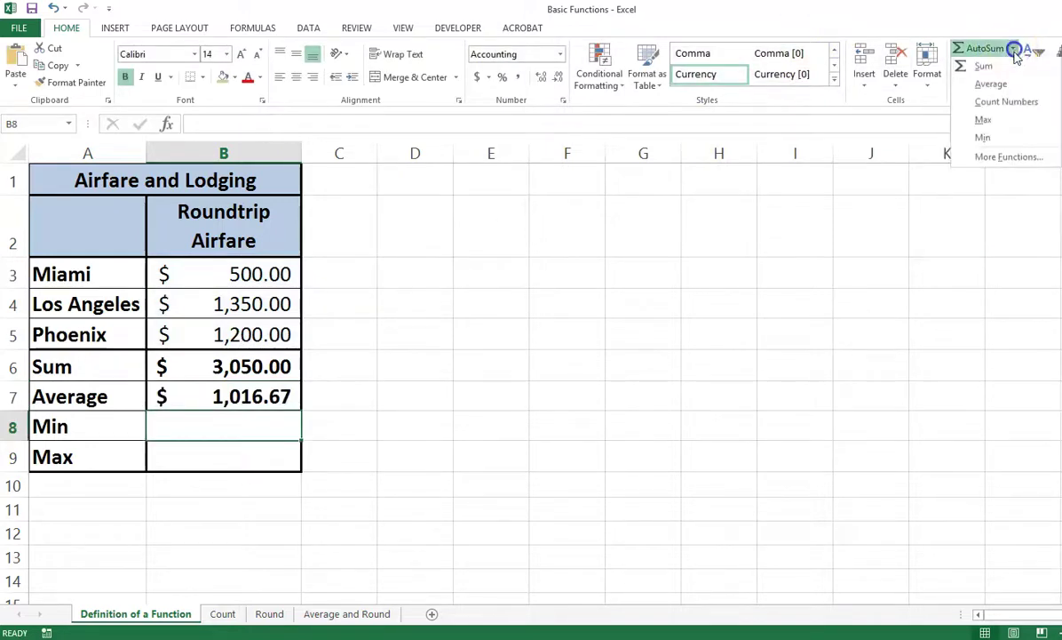
{"action": "left_click", "coordinate": [985, 140]}
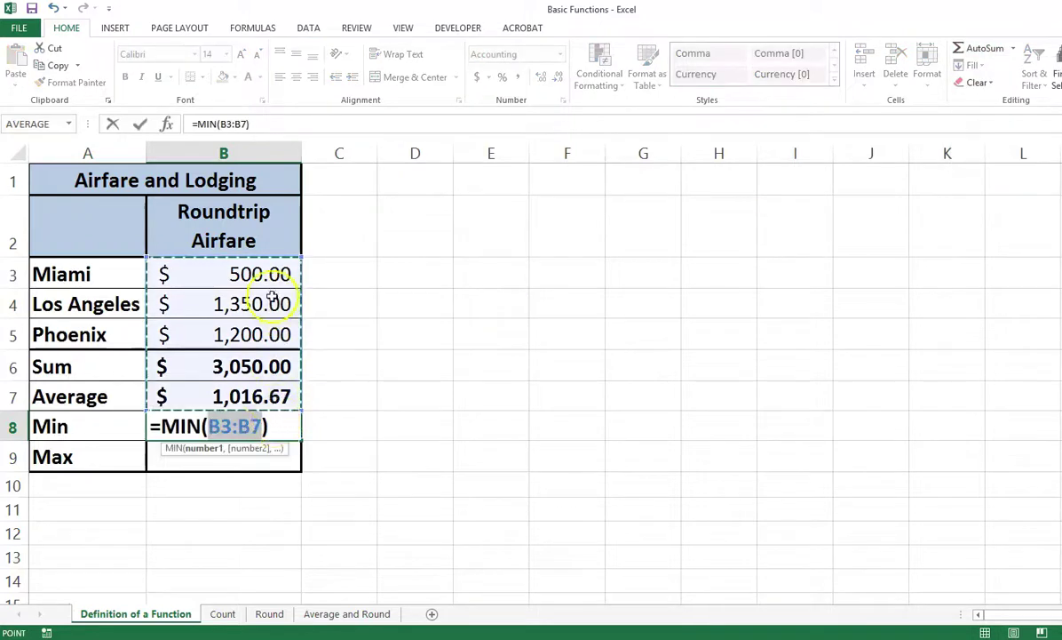
{"action": "left_click_drag", "start_coordinate": [280, 272], "coordinate": [259, 333]}
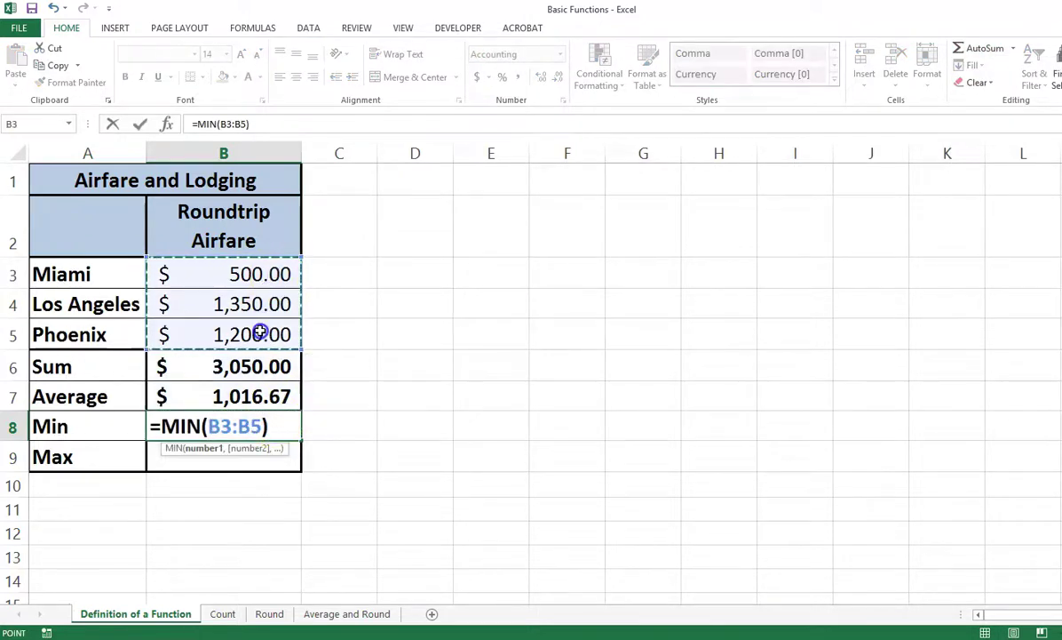
{"action": "key", "text": "Return"}
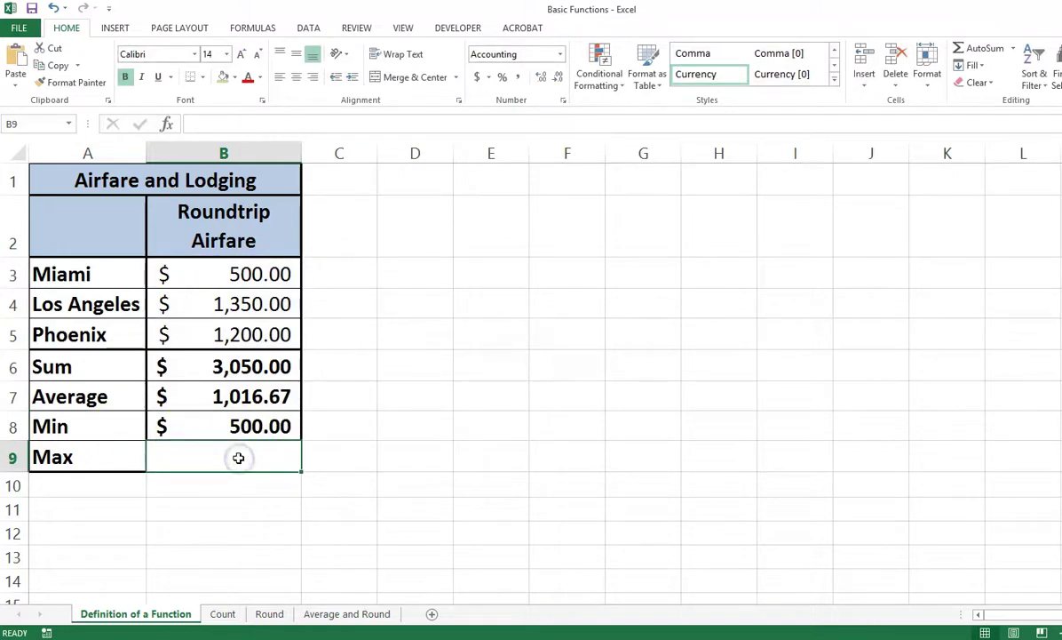
{"action": "left_click", "coordinate": [984, 48]}
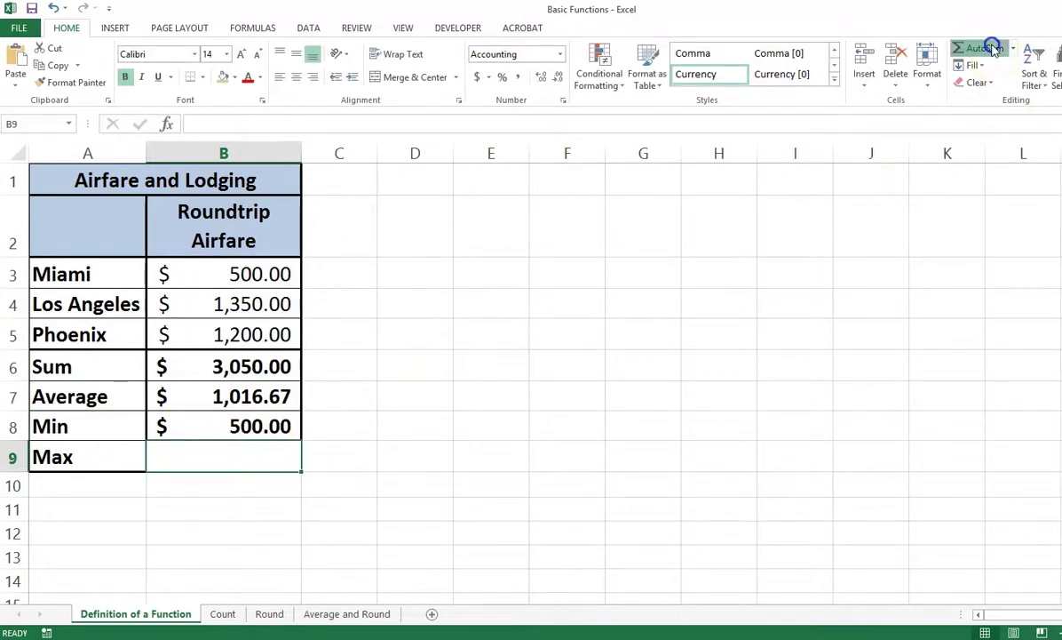
{"action": "left_click", "coordinate": [1013, 49]}
{"action": "left_click", "coordinate": [980, 138]}
{"action": "key", "text": "Return"}
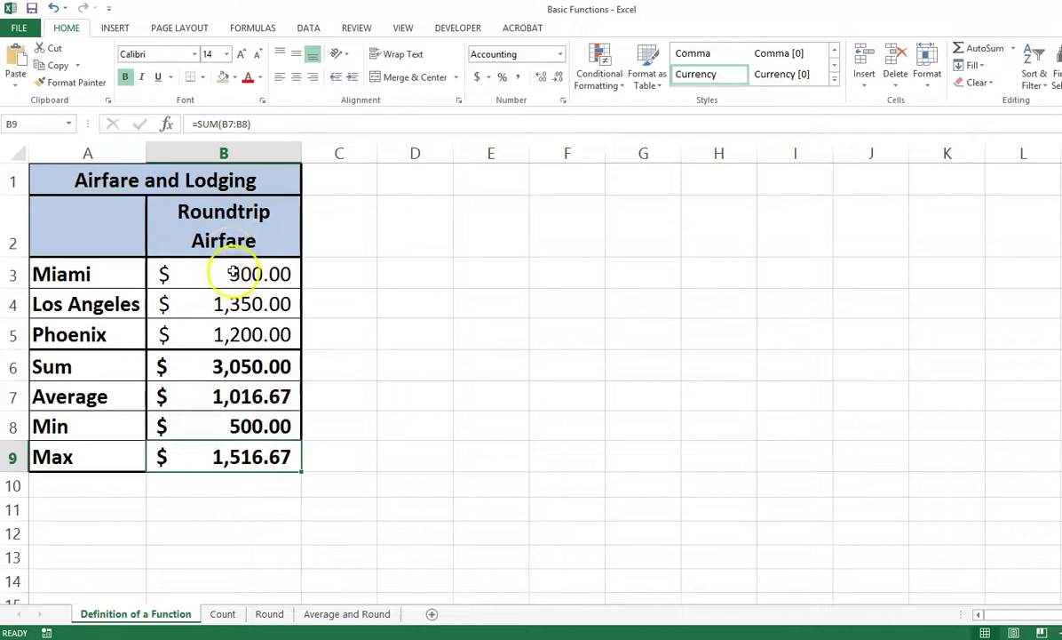
{"action": "double_click", "coordinate": [225, 459]}
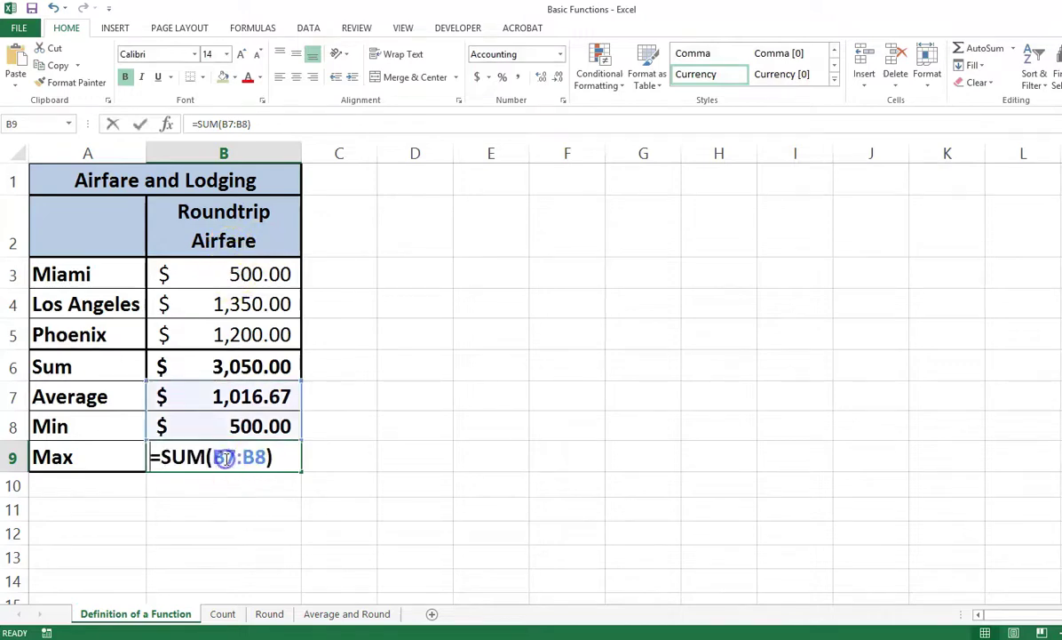
{"action": "key", "text": "Escape"}
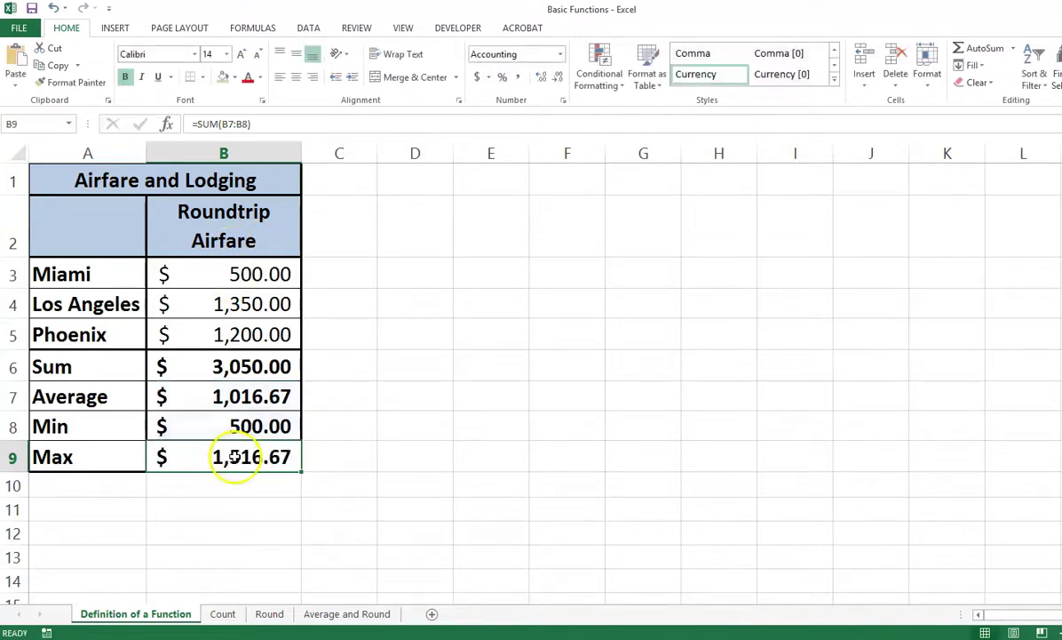
Step: Insert the Max function in B9 over the airfares in B3:B5
{"action": "left_click", "coordinate": [1014, 48]}
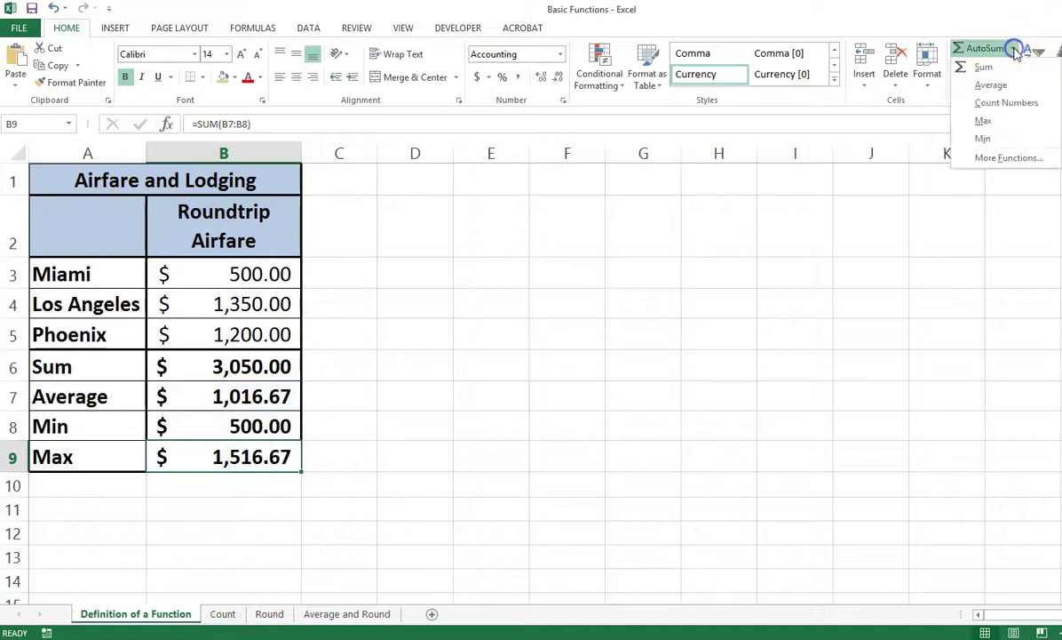
{"action": "left_click", "coordinate": [999, 124]}
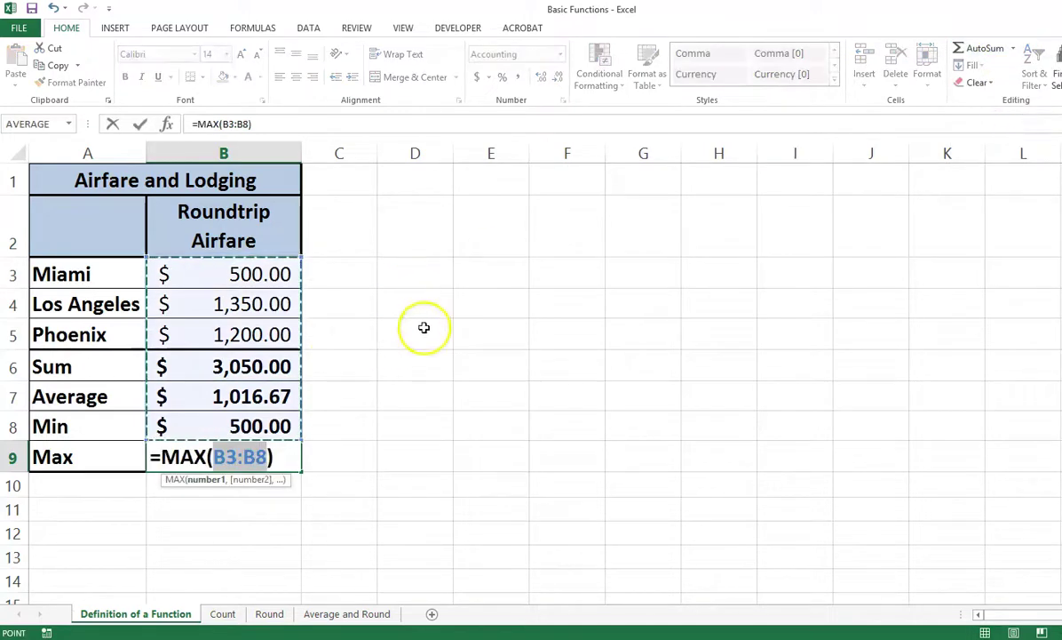
{"action": "left_click_drag", "start_coordinate": [280, 277], "coordinate": [253, 330]}
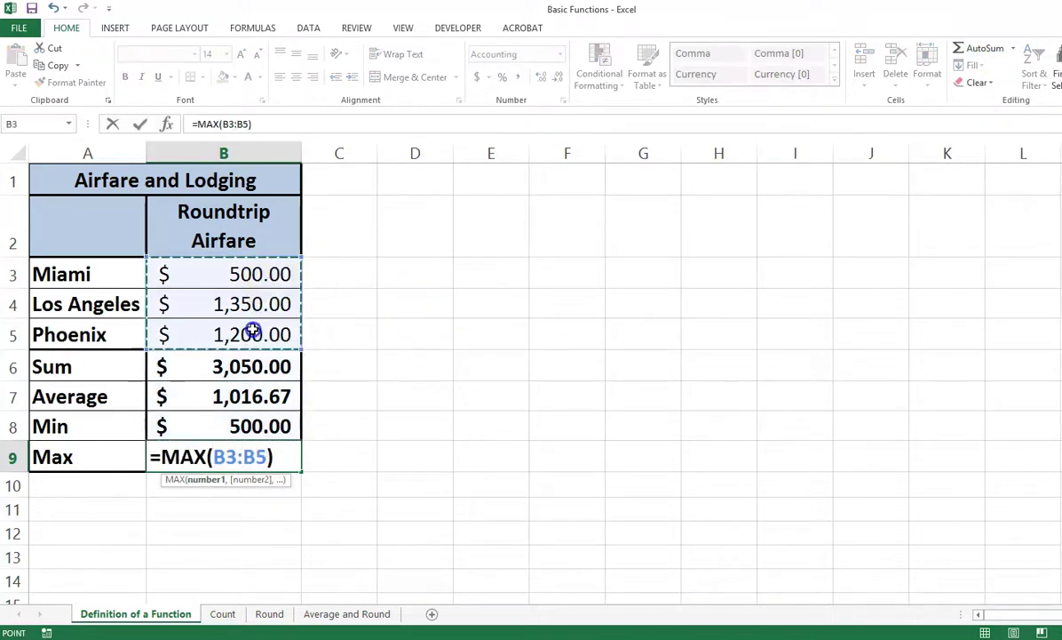
{"action": "key", "text": "Return"}
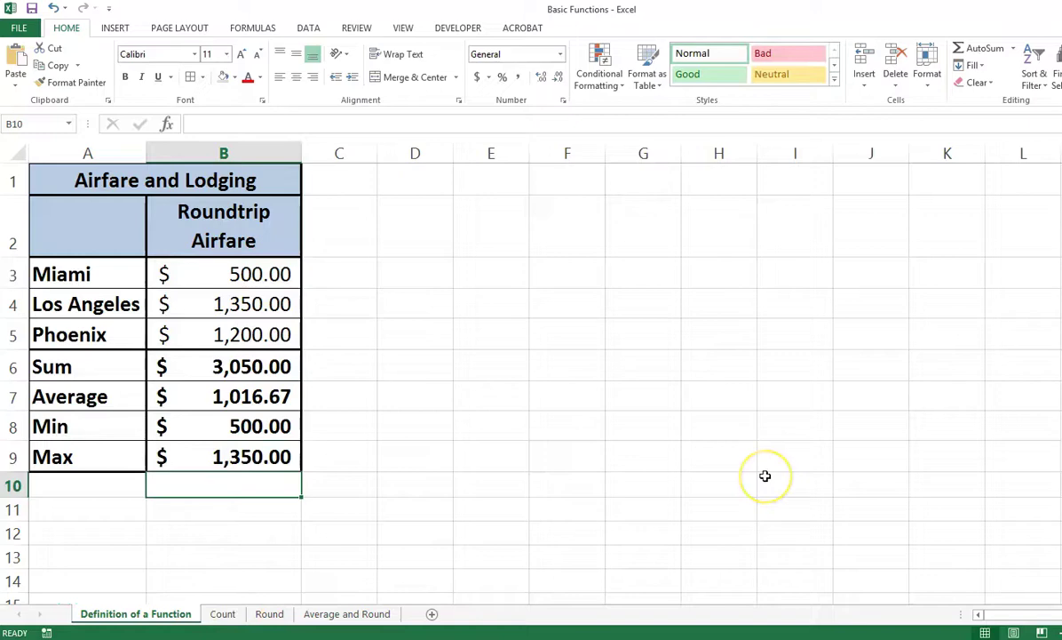
Step: On the Count sheet, enter =count(B1:B7) in B8 to count the numeric cells
{"action": "left_click", "coordinate": [222, 614]}
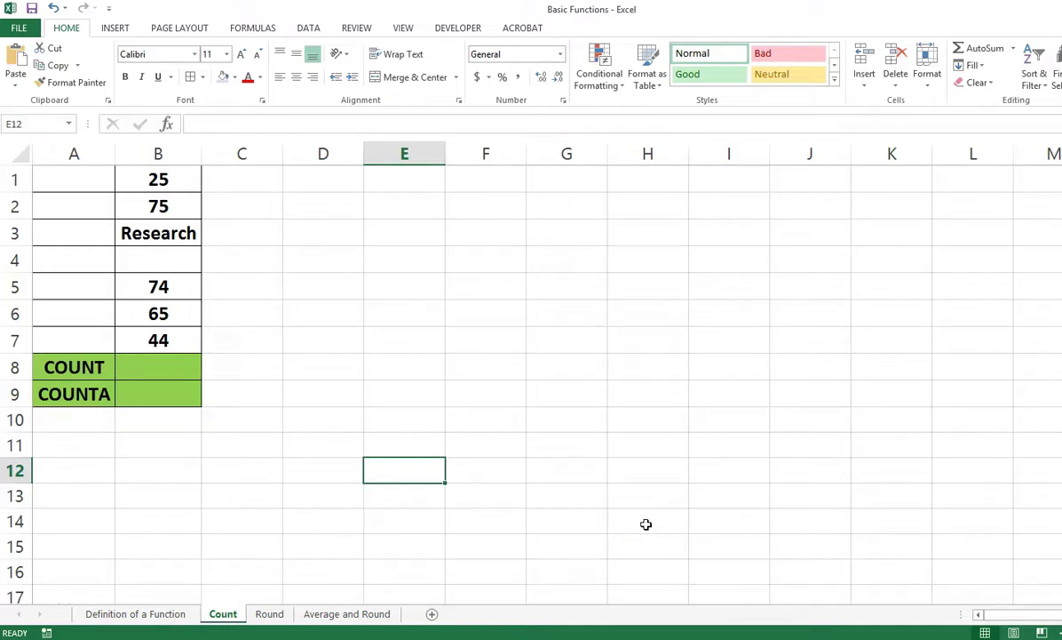
{"action": "left_click", "coordinate": [163, 372]}
{"action": "type", "text": "="}
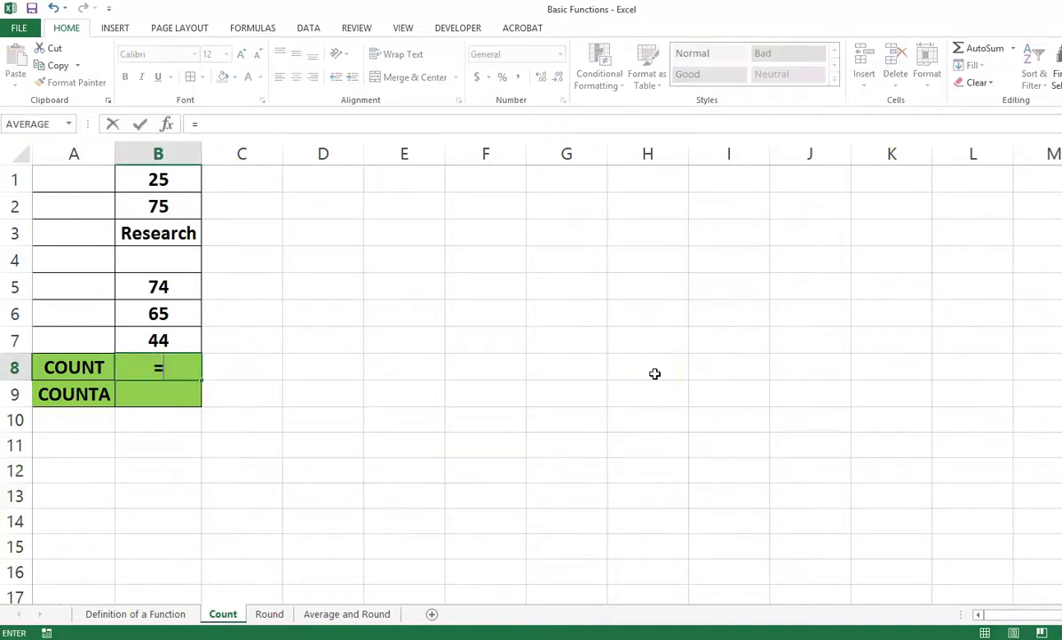
{"action": "type", "text": "count"}
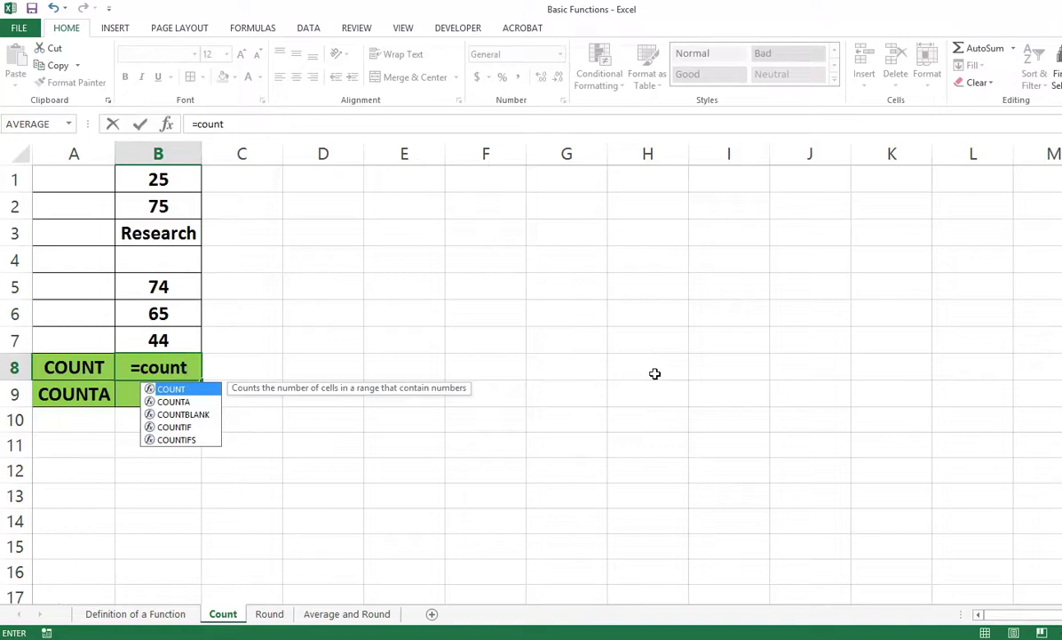
{"action": "type", "text": "("}
{"action": "left_click", "coordinate": [149, 179]}
{"action": "left_click_drag", "start_coordinate": [139, 219], "coordinate": [131, 339]}
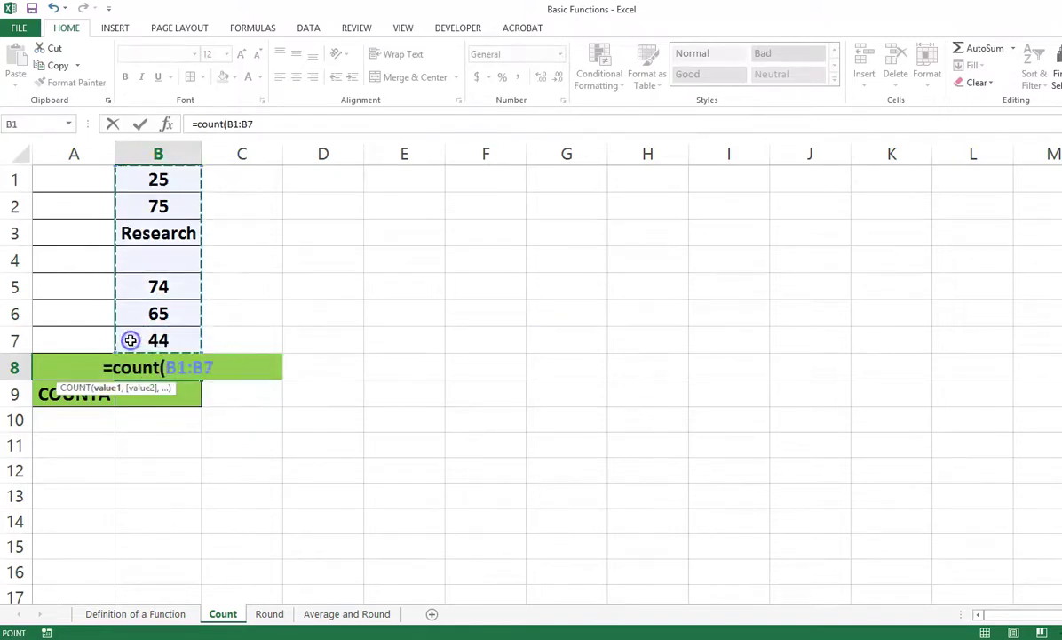
{"action": "type", "text": ")"}
{"action": "key", "text": "Return"}
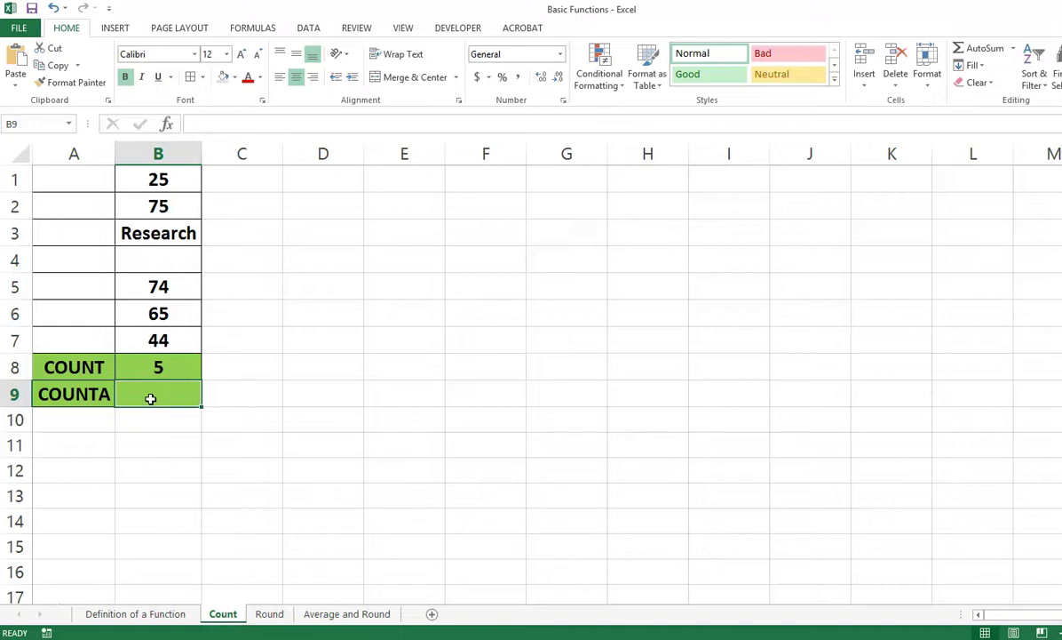
Step: Enter =counta(B1:B7) in B9 to count the non-empty cells
{"action": "type", "text": "="}
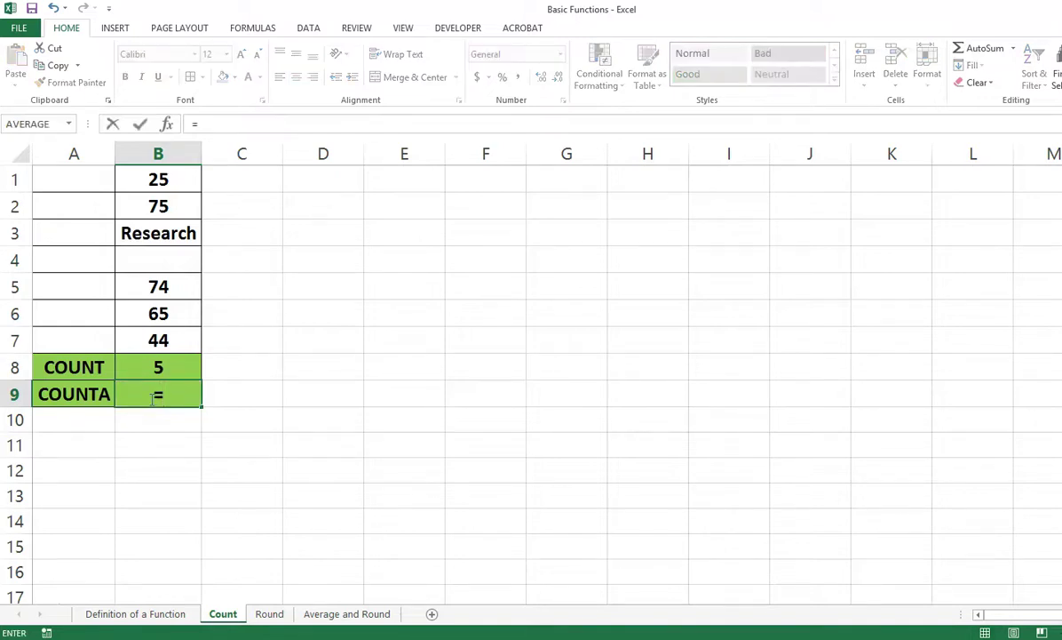
{"action": "type", "text": "counta"}
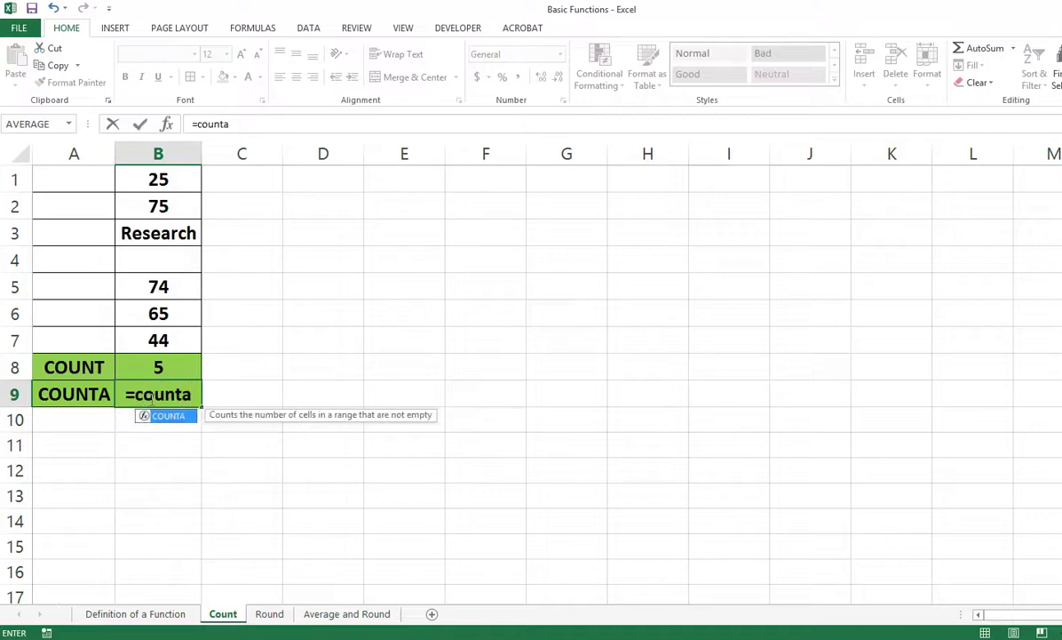
{"action": "type", "text": "("}
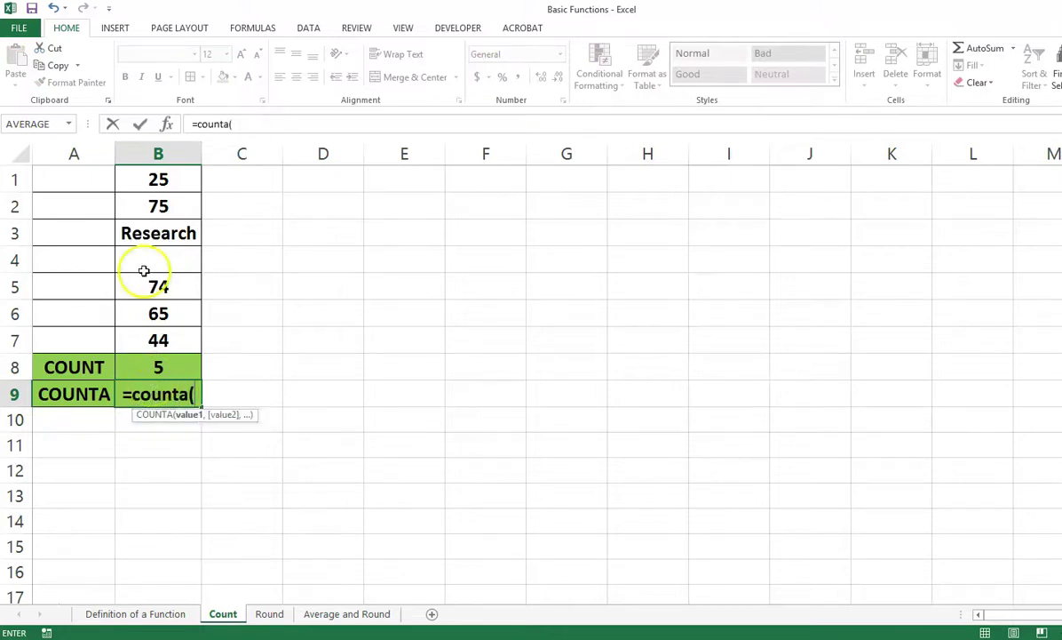
{"action": "left_click_drag", "start_coordinate": [171, 173], "coordinate": [153, 339]}
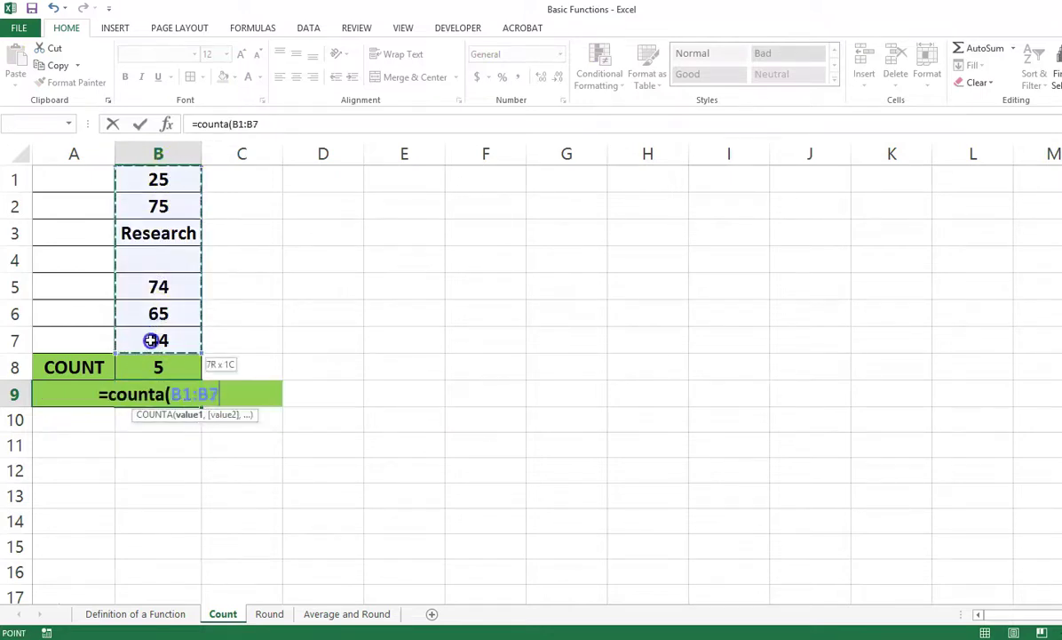
{"action": "type", "text": ")"}
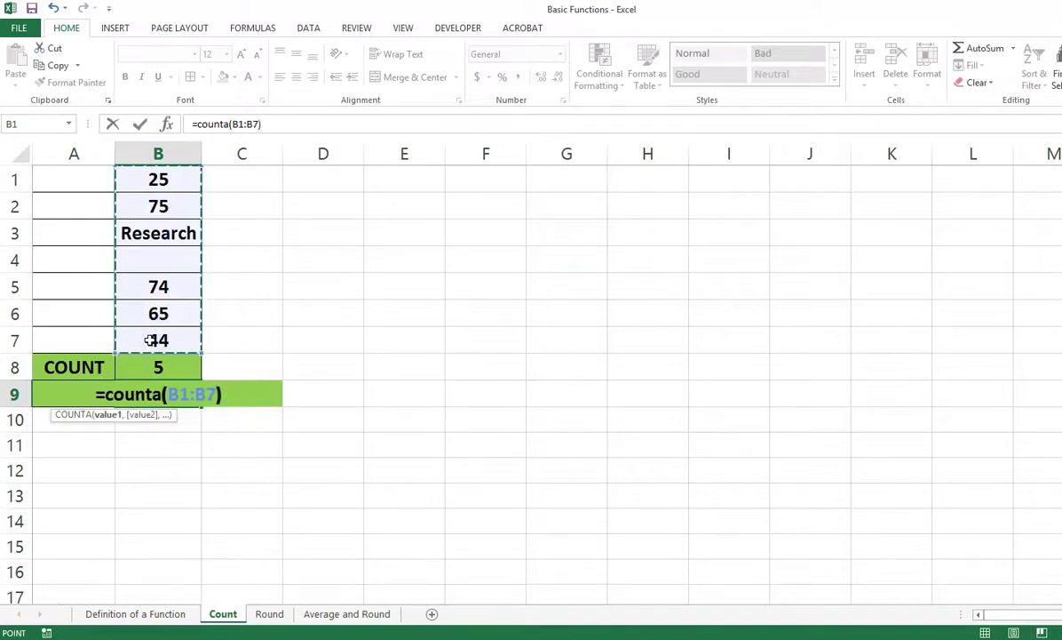
{"action": "key", "text": "Return"}
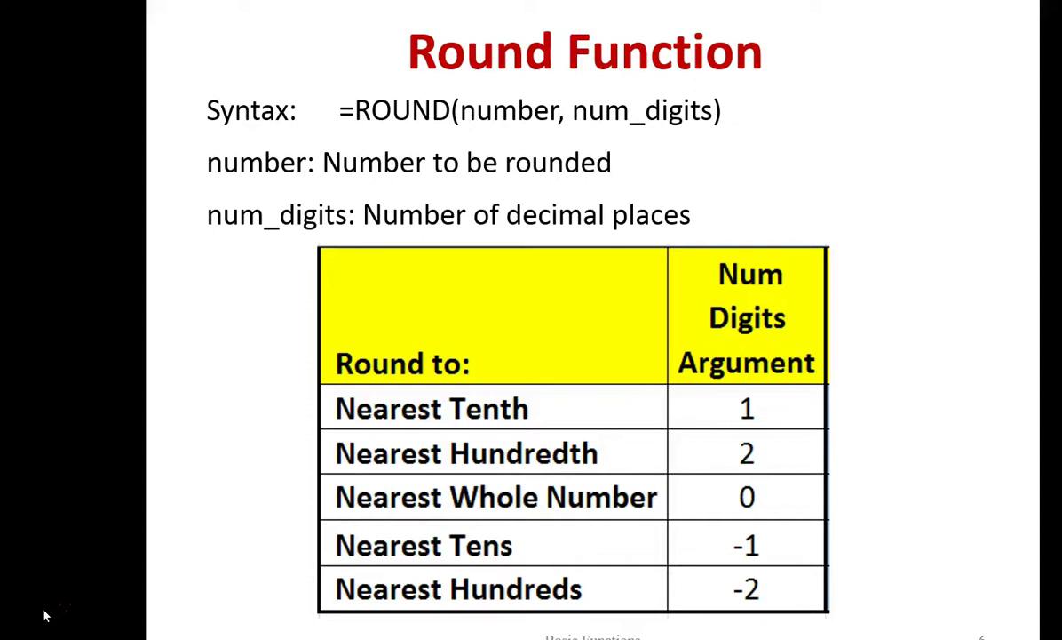
Step: Switch from the slides back to the Excel workbook and enter =round(C2,B2) in D2 of the Round sheet
{"action": "key", "text": "alt+Tab"}
{"action": "key", "text": "alt+Tab"}
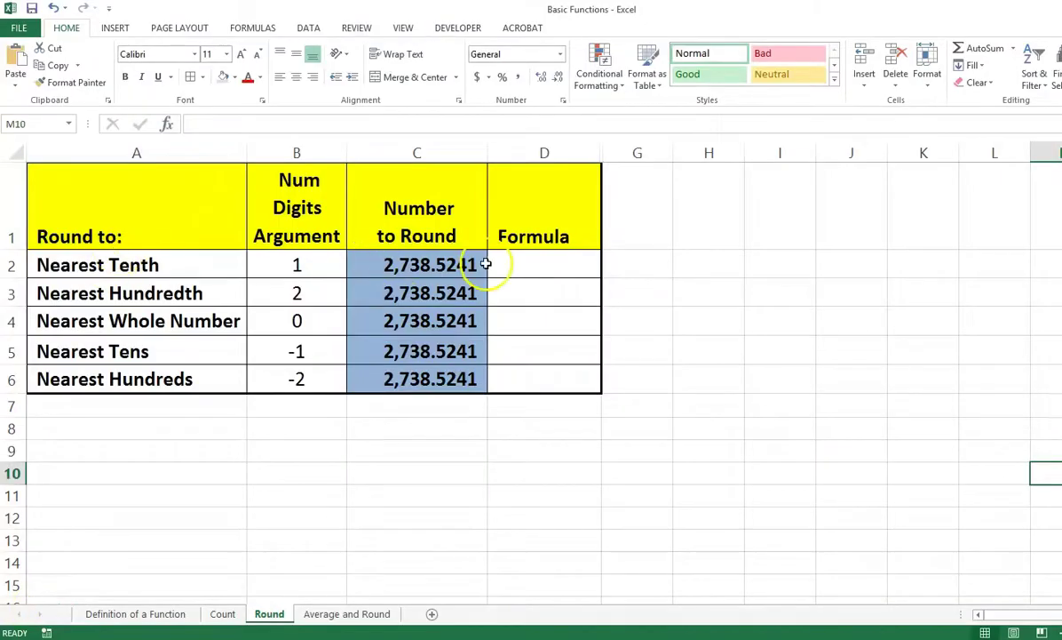
{"action": "left_click", "coordinate": [546, 267]}
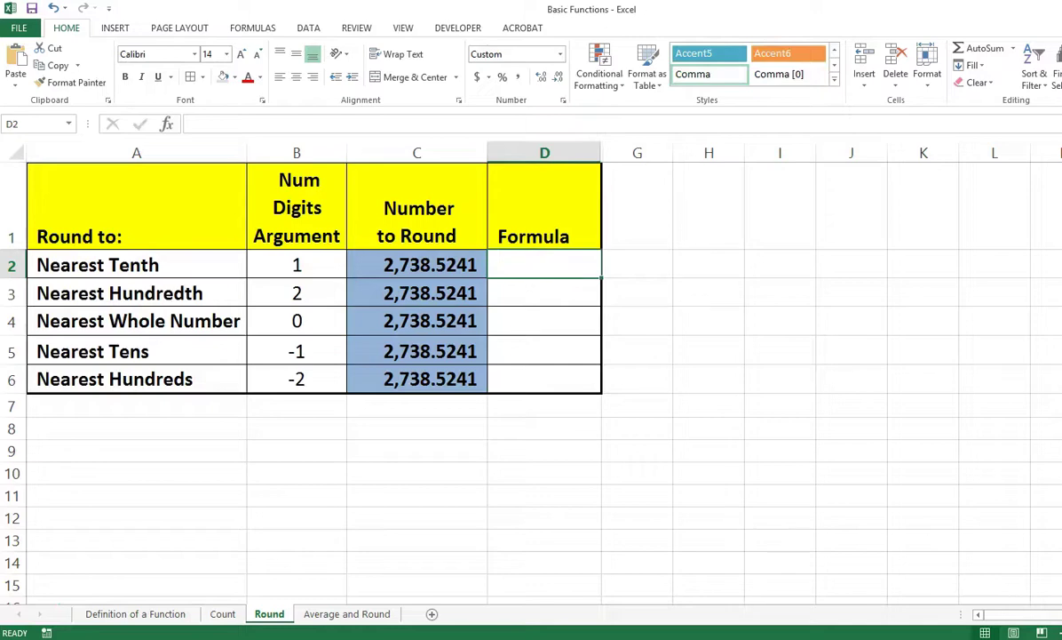
{"action": "type", "text": "="}
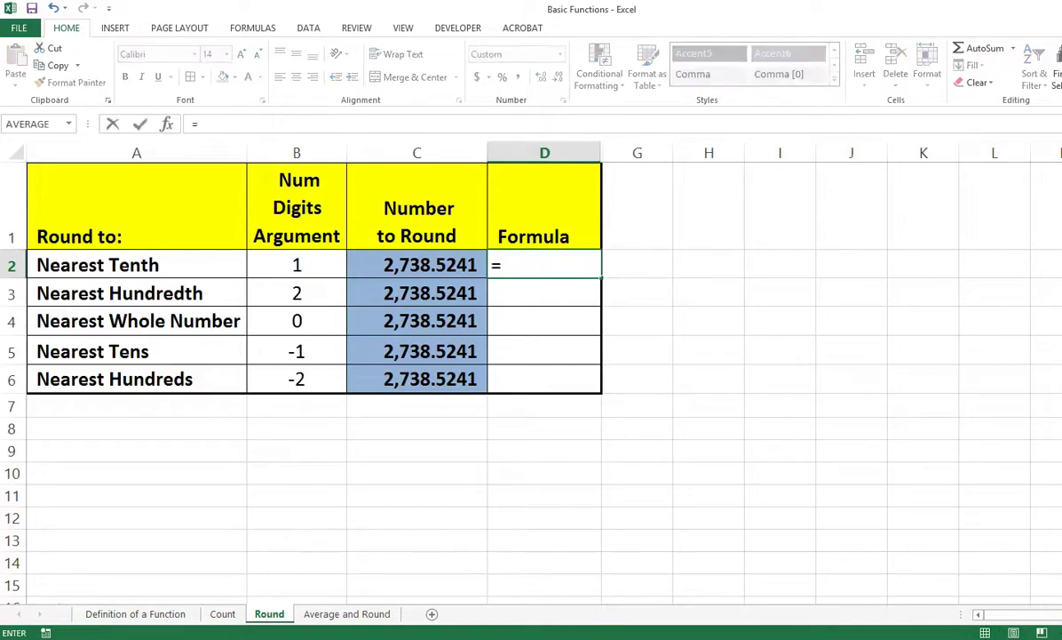
{"action": "type", "text": "round"}
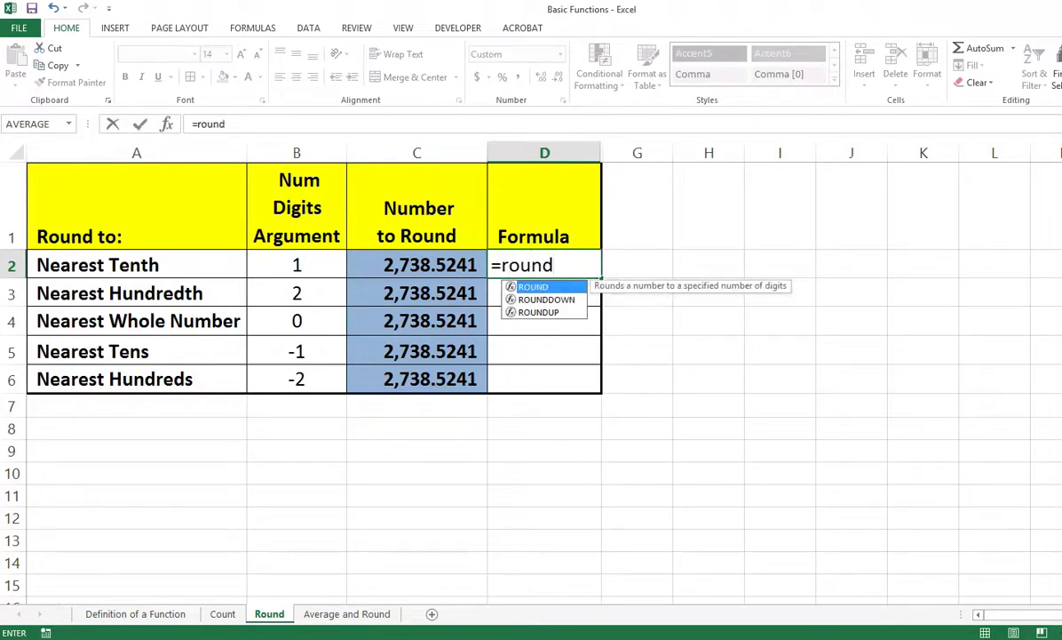
{"action": "type", "text": "("}
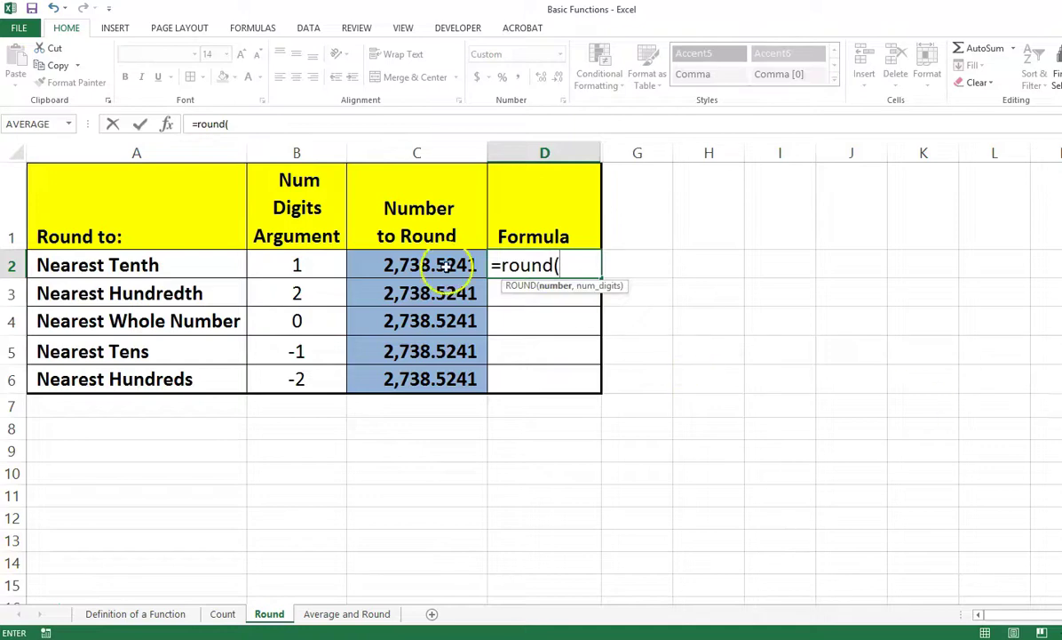
{"action": "left_click", "coordinate": [406, 257]}
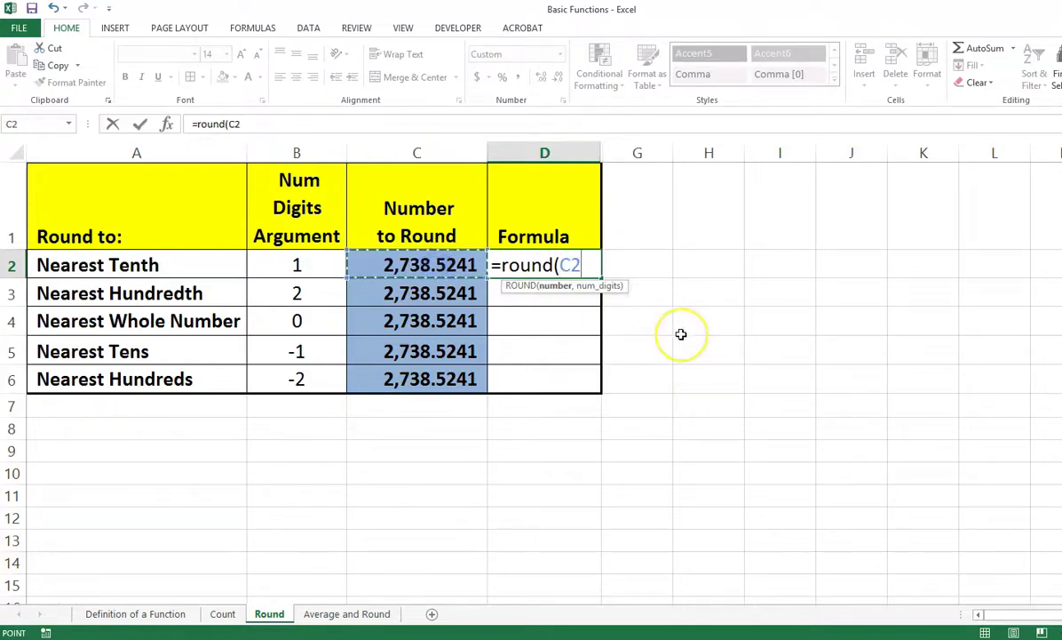
{"action": "type", "text": ","}
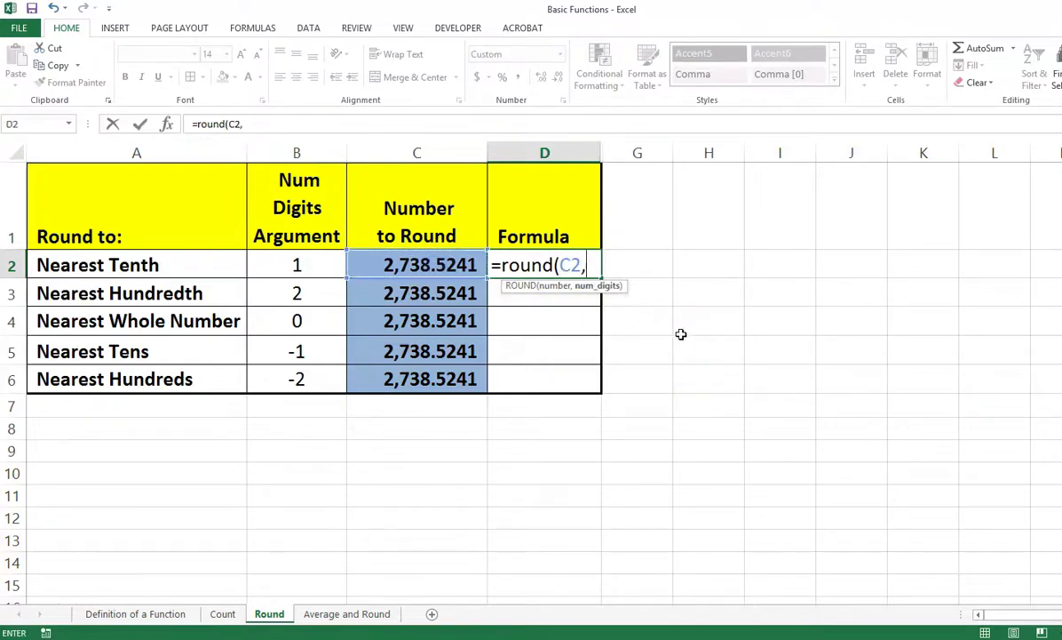
{"action": "left_click", "coordinate": [301, 265]}
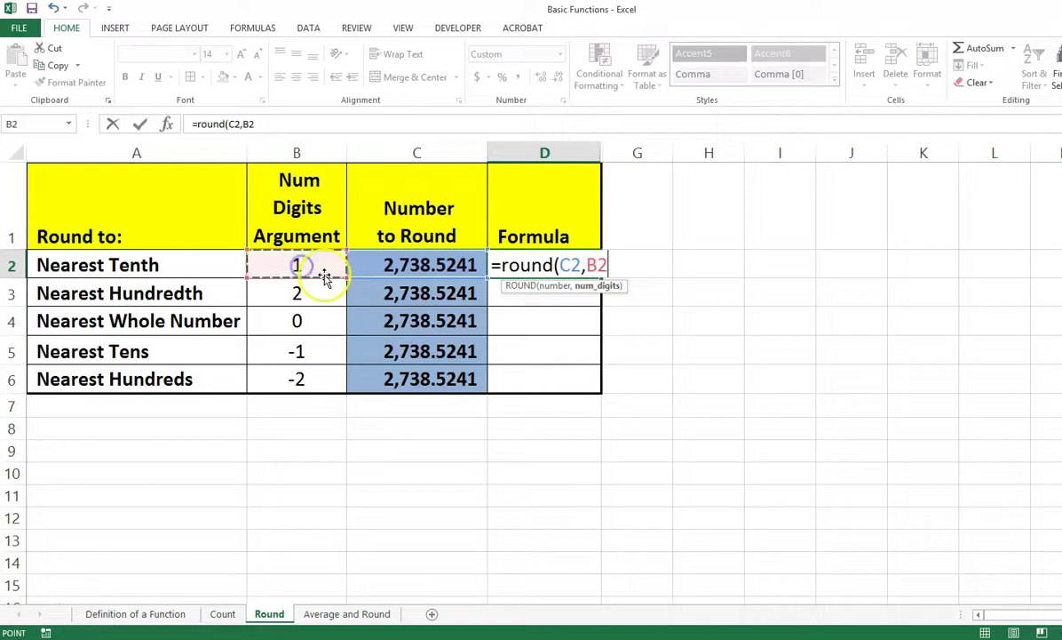
{"action": "type", "text": ")"}
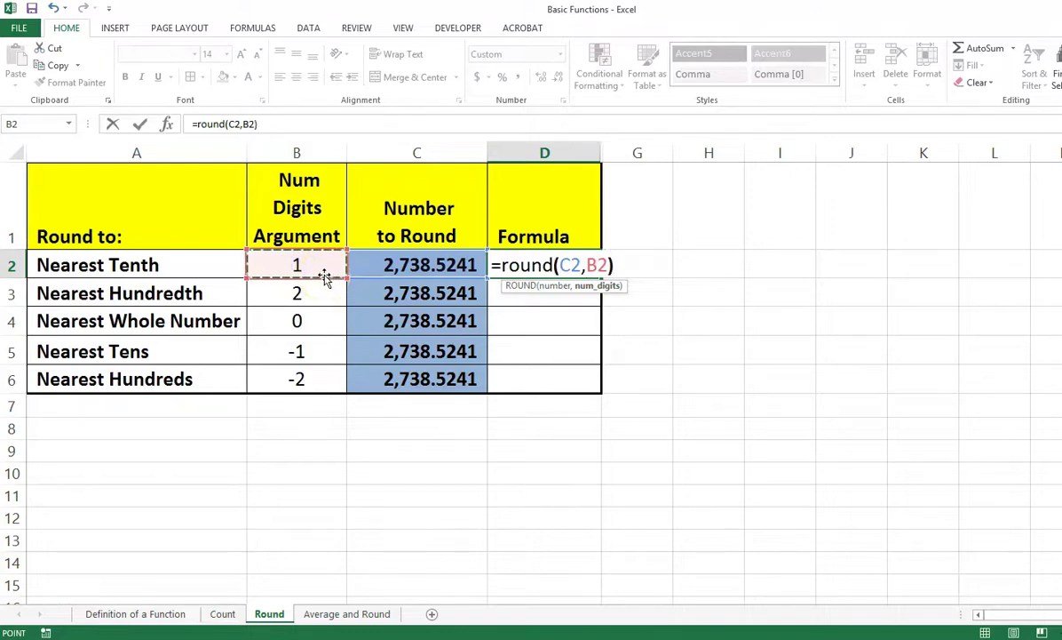
{"action": "key", "text": "Return"}
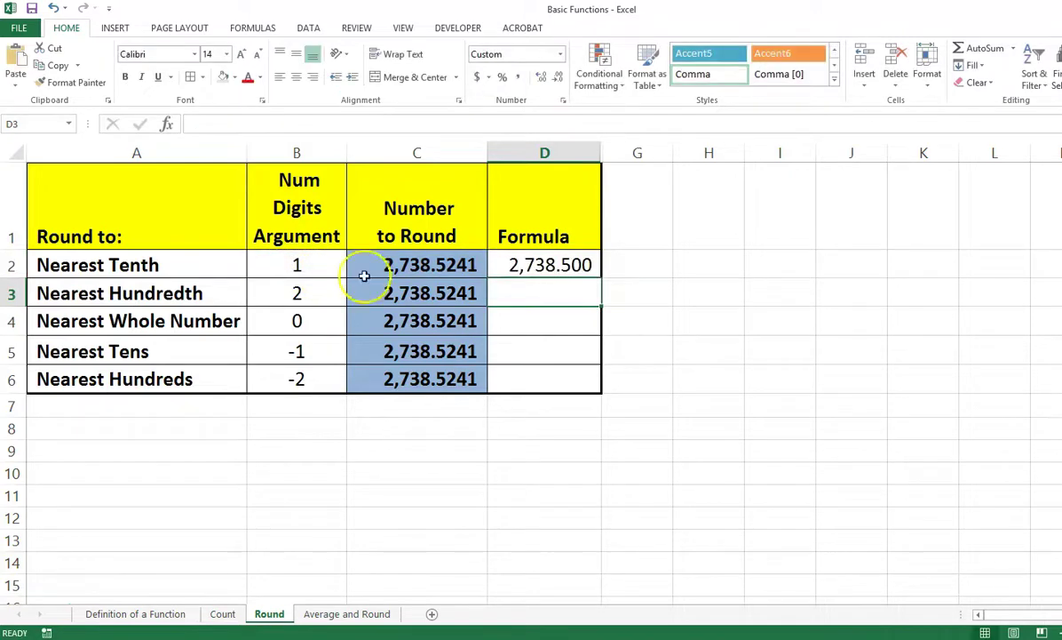
Step: Copy the rounding formula from D2 down through D6 using Fill Without Formatting
{"action": "left_click", "coordinate": [565, 258]}
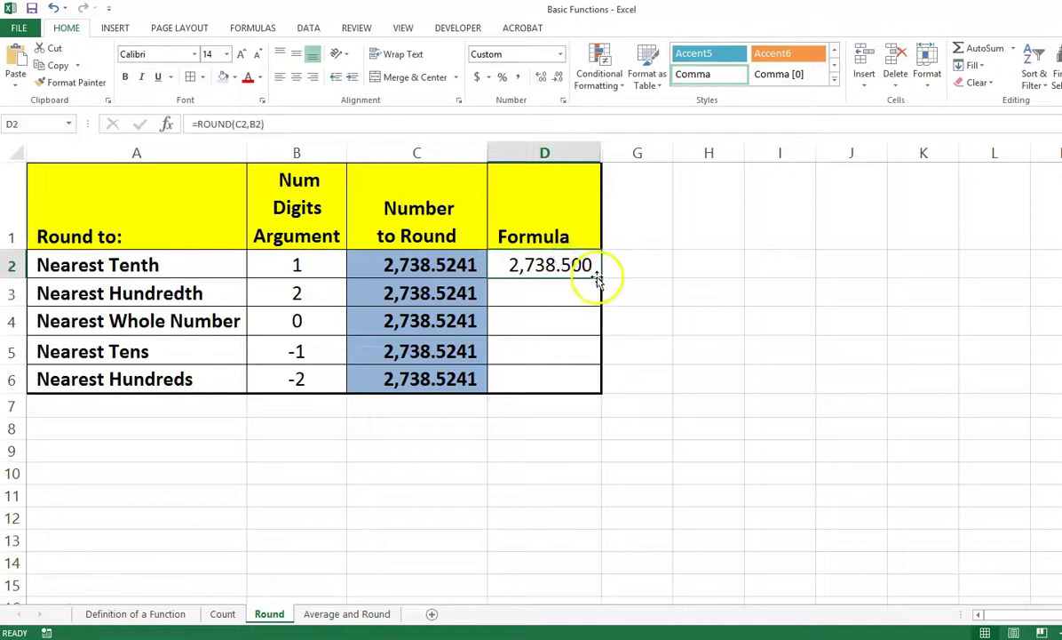
{"action": "left_click_drag", "start_coordinate": [602, 279], "coordinate": [591, 377]}
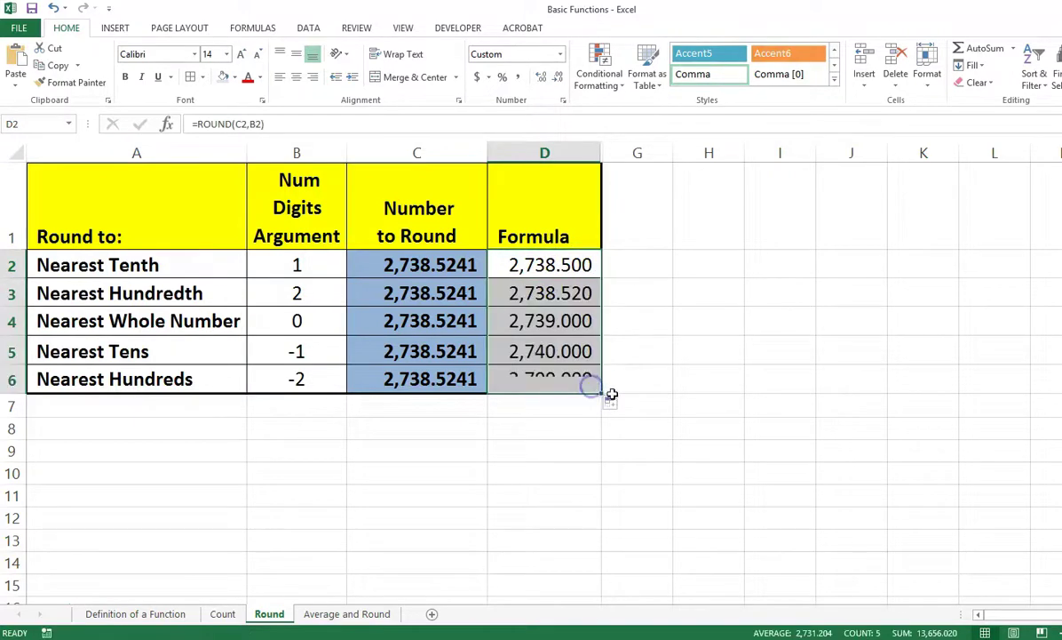
{"action": "left_click", "coordinate": [621, 405]}
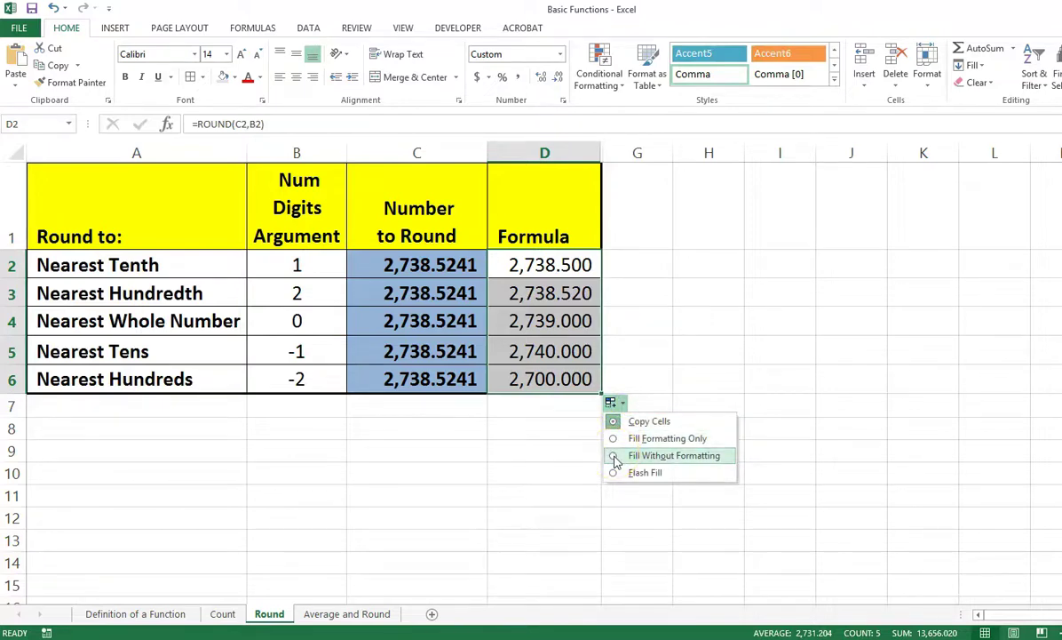
{"action": "left_click", "coordinate": [615, 457]}
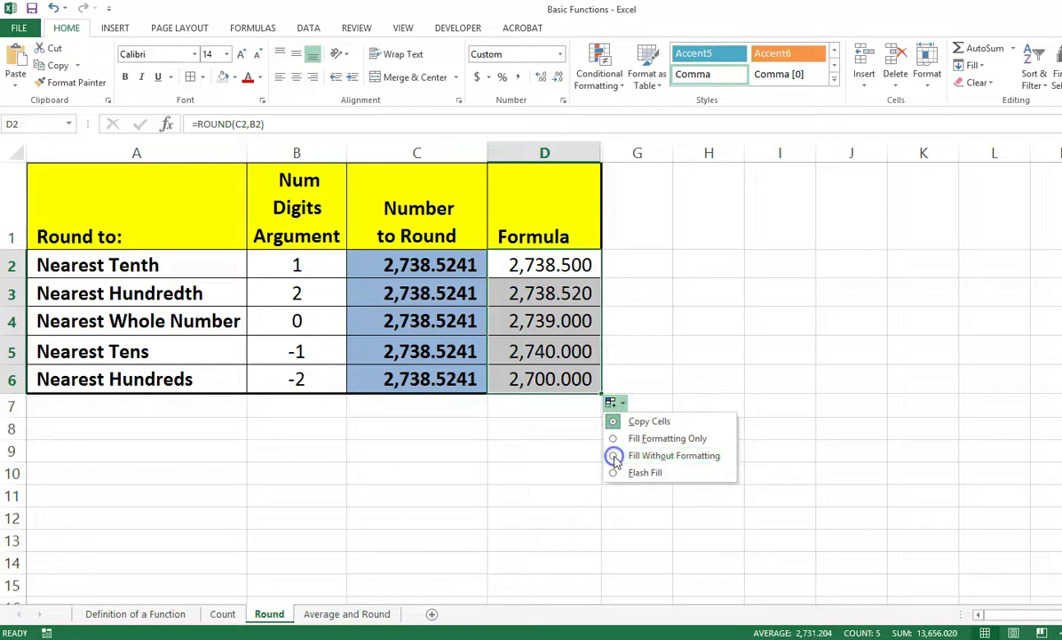
{"action": "left_click", "coordinate": [627, 499]}
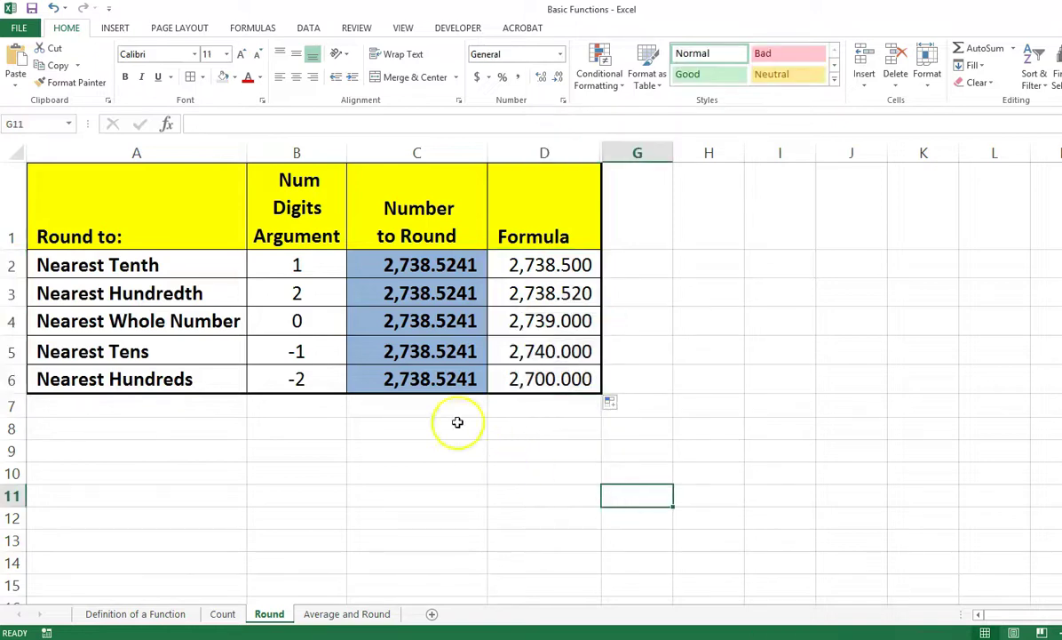
Step: Review the rounded results in D2:D6 against each Num Digits argument in B2:B6
{"action": "left_click", "coordinate": [524, 297]}
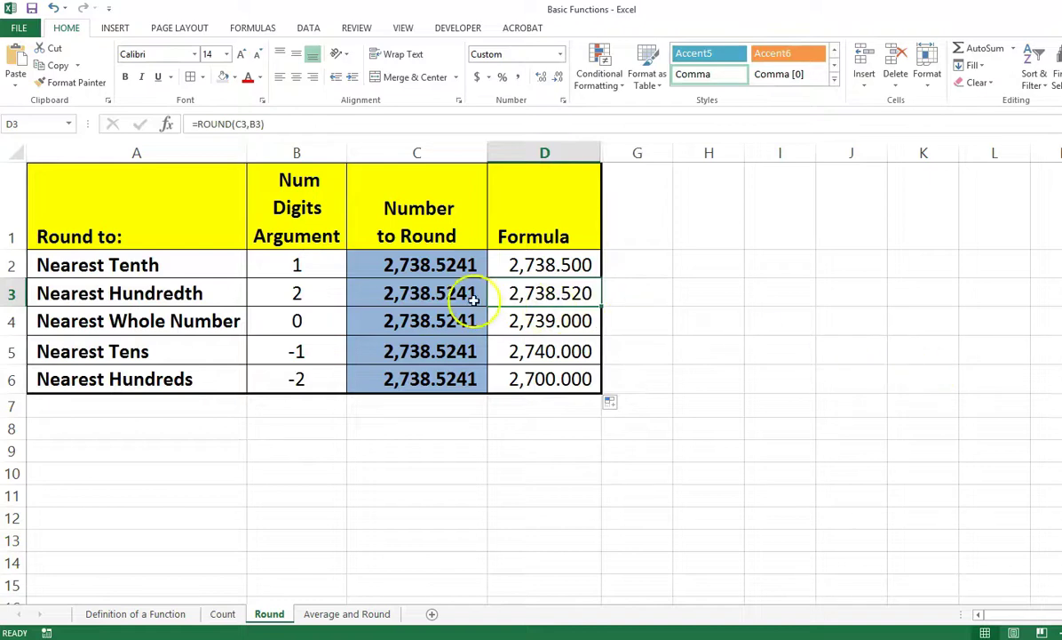
{"action": "left_click_drag", "start_coordinate": [550, 275], "coordinate": [550, 375]}
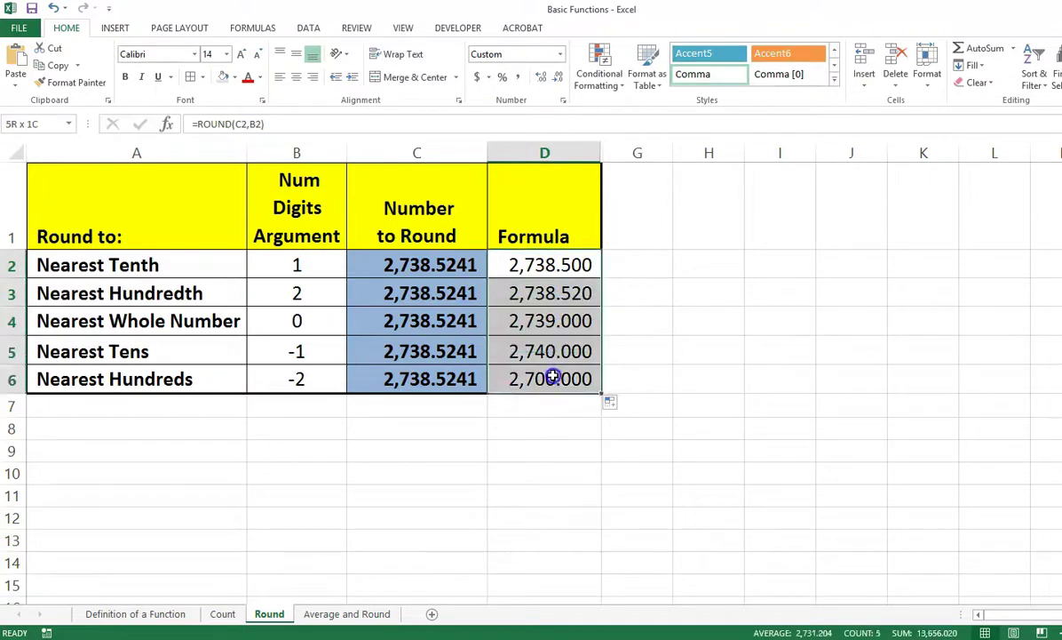
{"action": "left_click", "coordinate": [879, 430]}
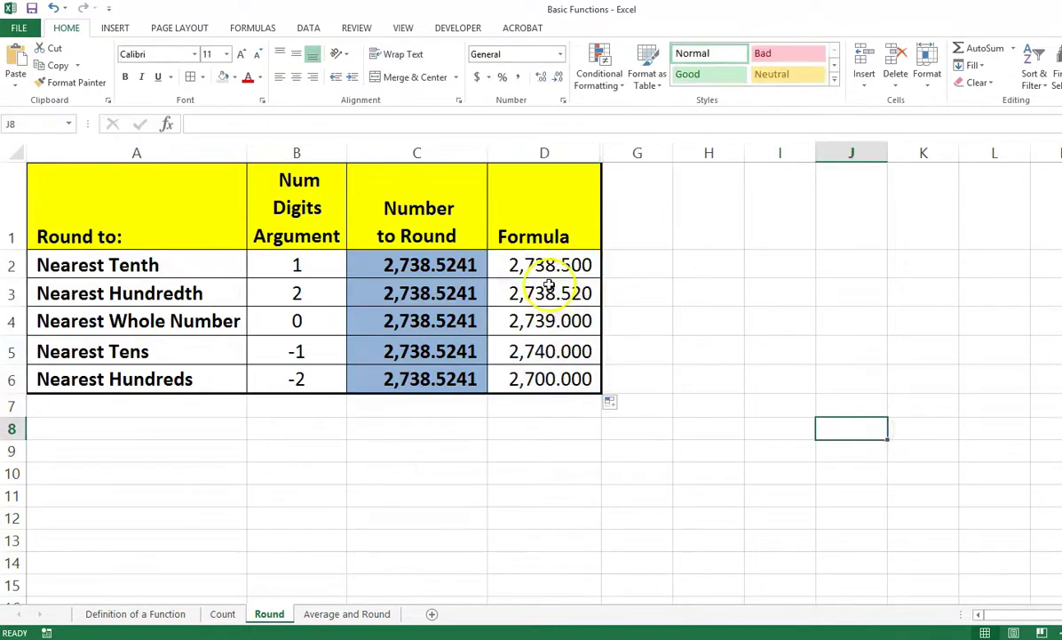
{"action": "left_click", "coordinate": [325, 268]}
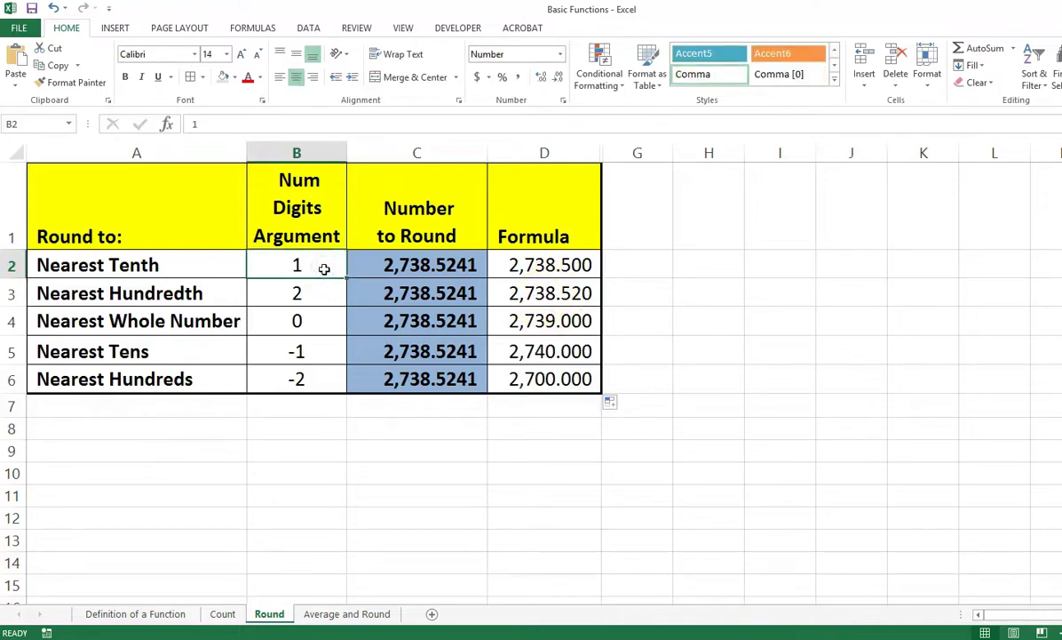
{"action": "left_click", "coordinate": [321, 296]}
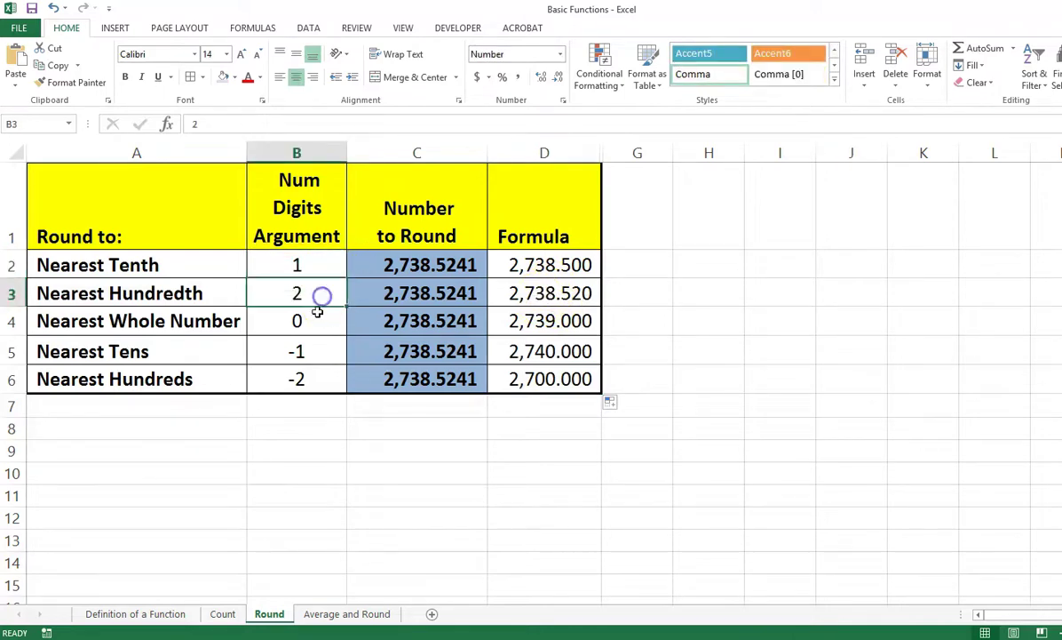
{"action": "left_click", "coordinate": [313, 322]}
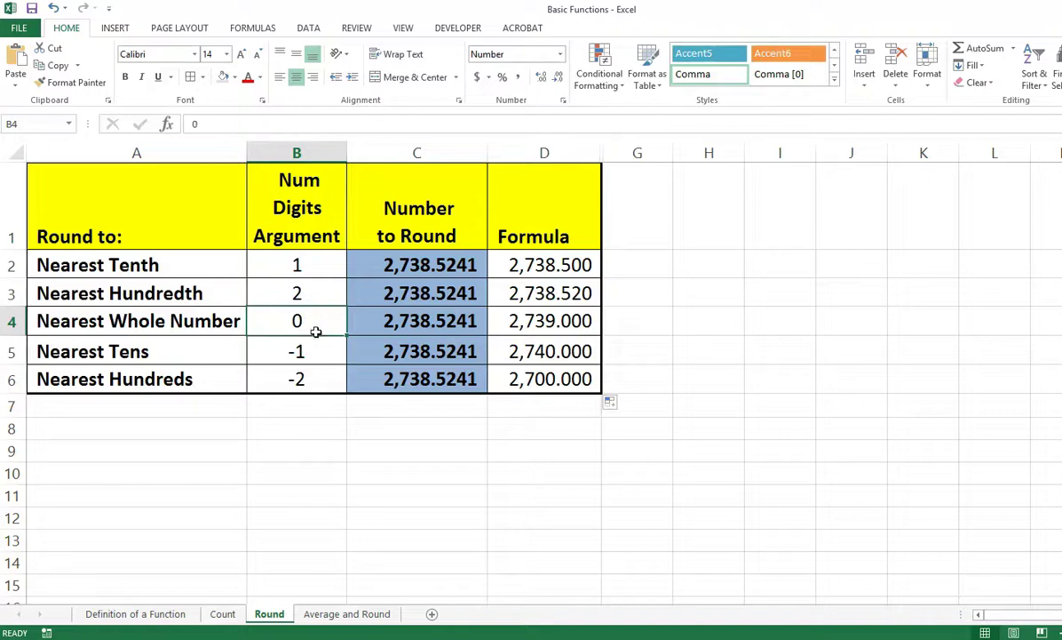
{"action": "left_click", "coordinate": [323, 352]}
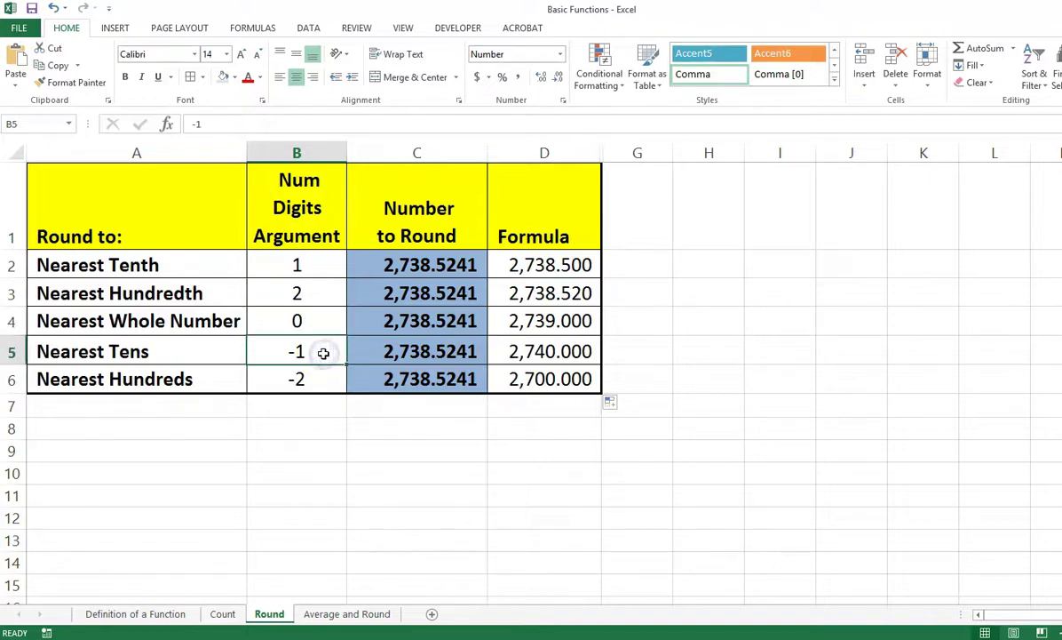
{"action": "left_click", "coordinate": [316, 378]}
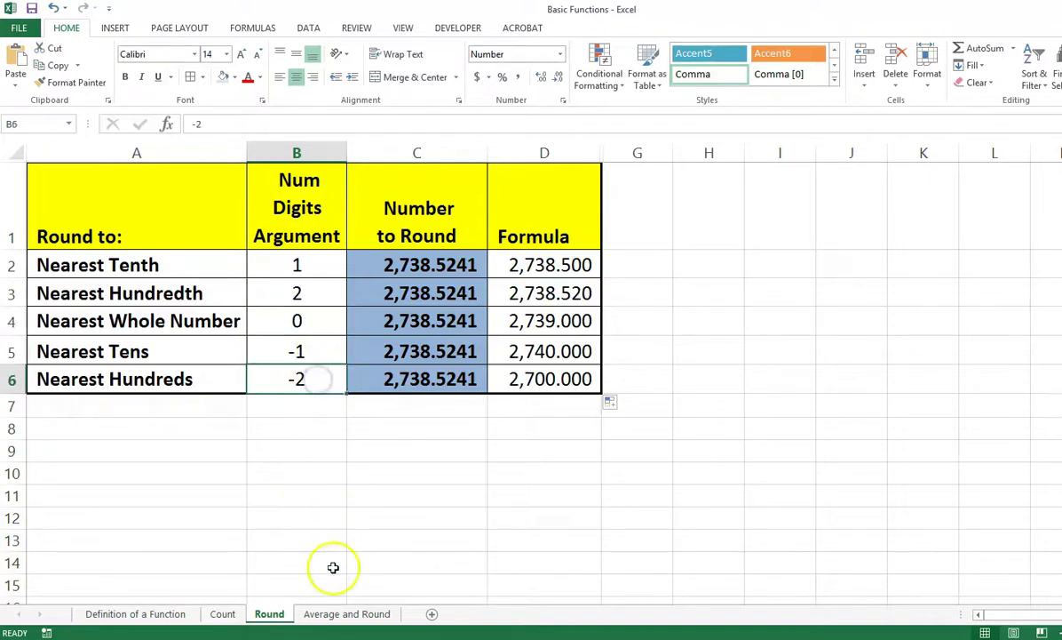
Step: Open the Average and Round sheet and examine the AVERAGE formula in C3
{"action": "left_click", "coordinate": [338, 614]}
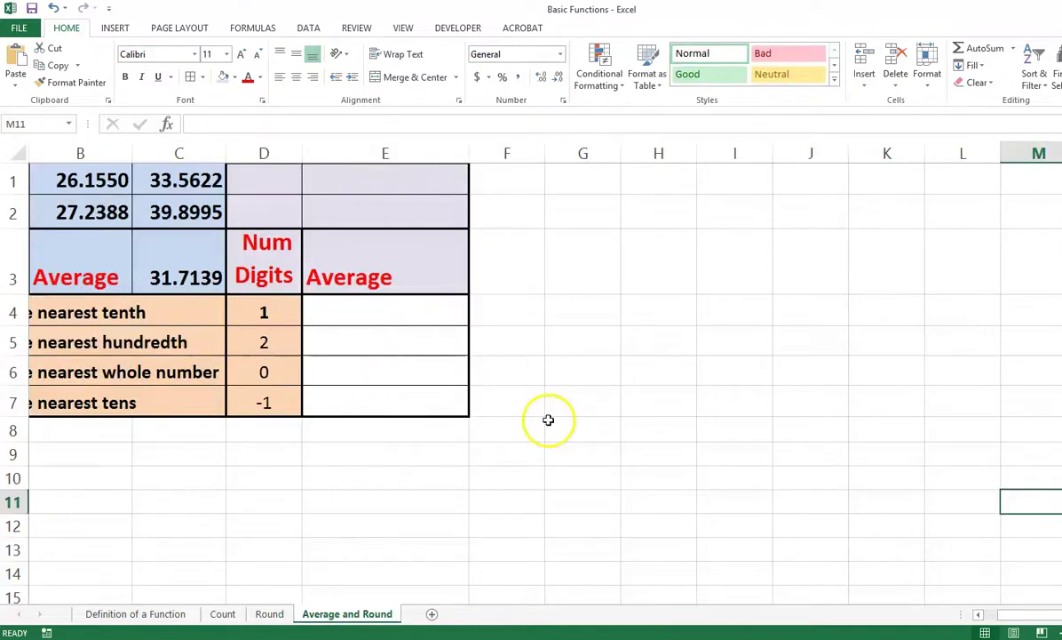
{"action": "left_click", "coordinate": [549, 410]}
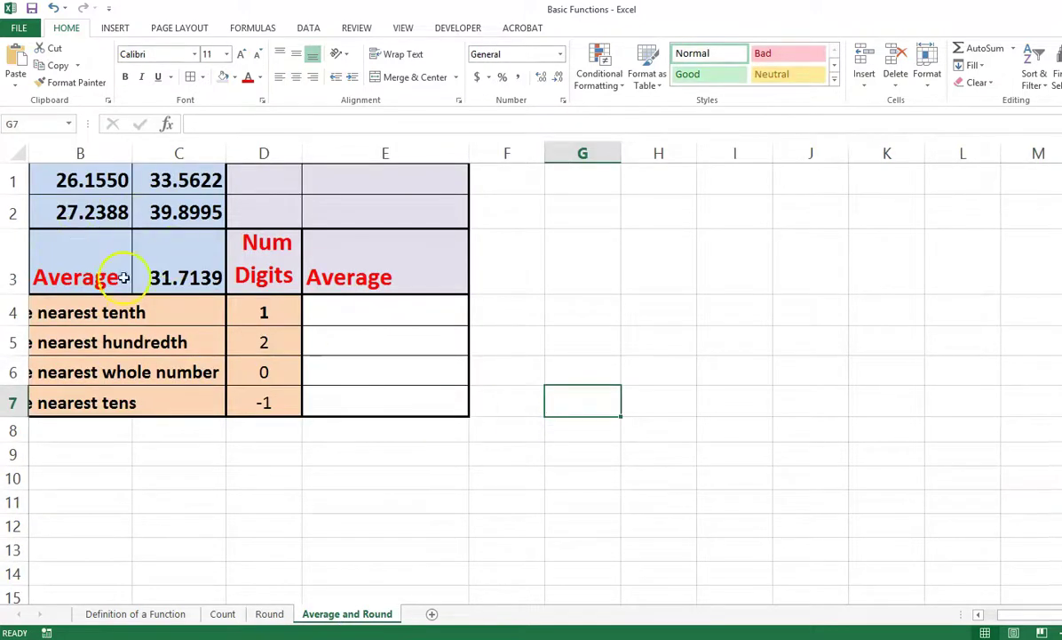
{"action": "left_click", "coordinate": [182, 277]}
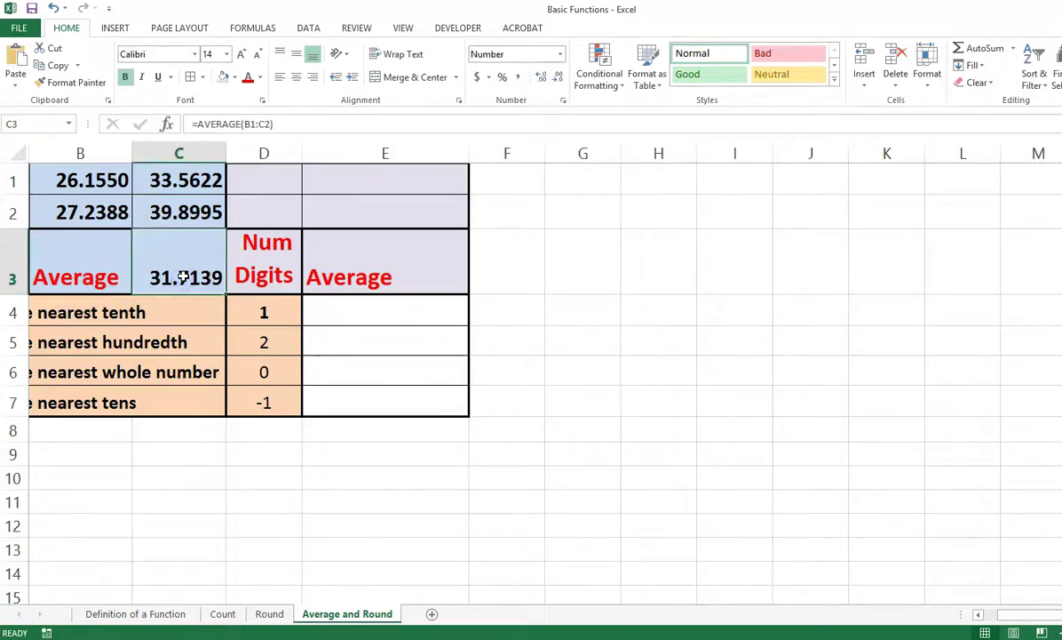
{"action": "key", "text": "ctrl+grave"}
{"action": "left_click", "coordinate": [336, 273]}
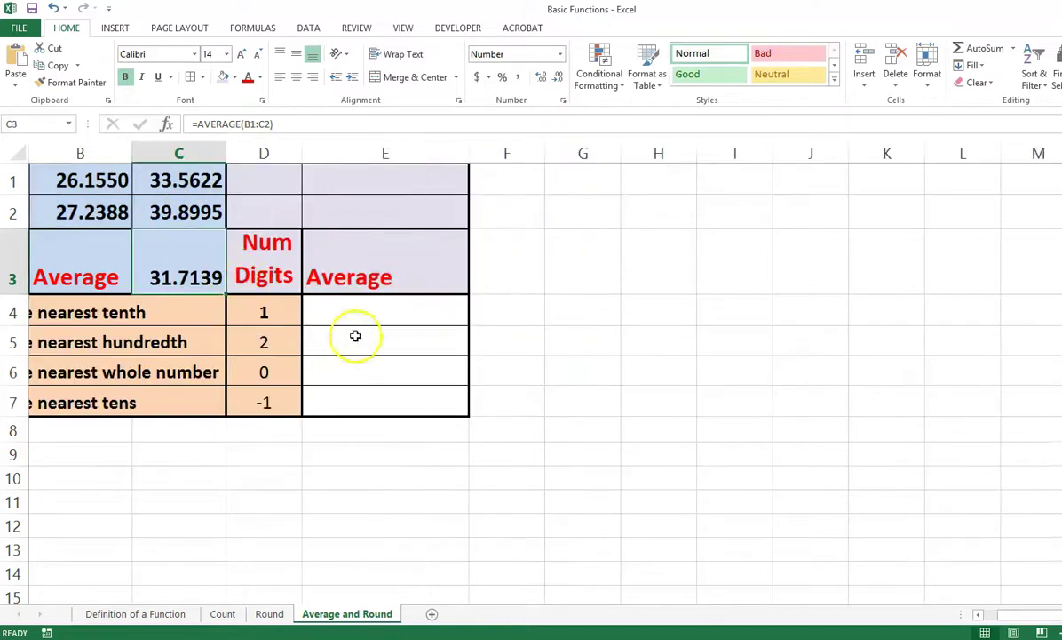
Step: Enter =round(C3,D4) in E4 to round the average using the Num Digits value beside it
{"action": "left_click", "coordinate": [343, 311]}
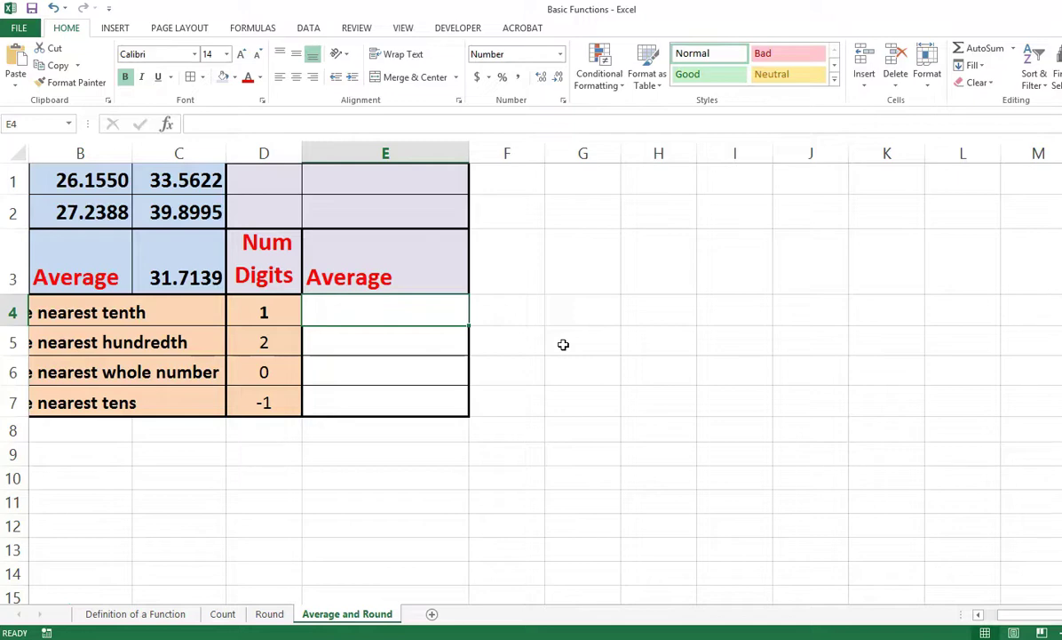
{"action": "type", "text": "=round"}
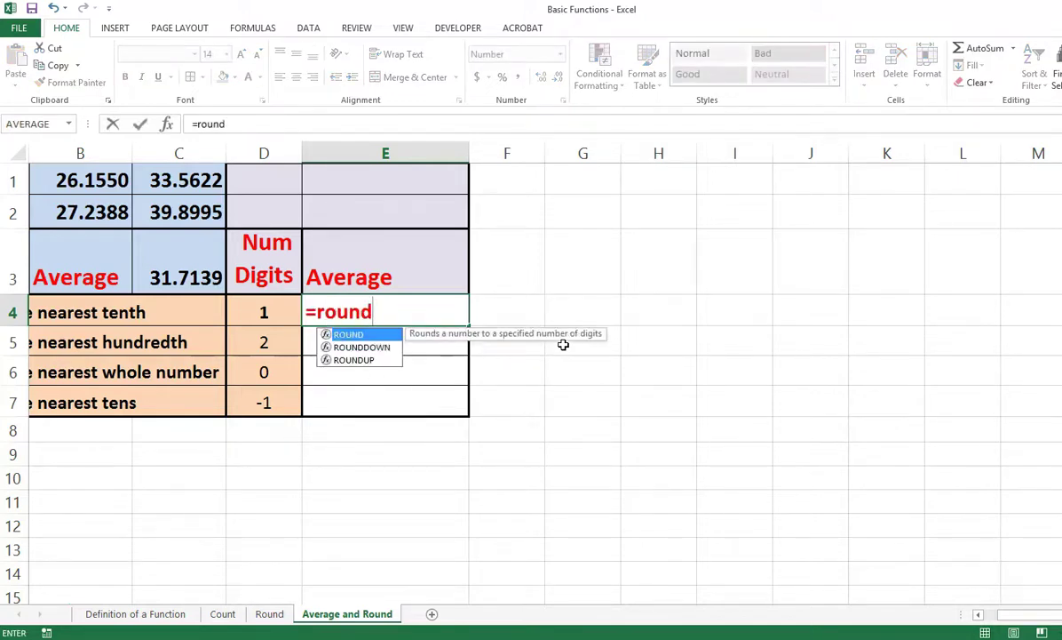
{"action": "type", "text": "("}
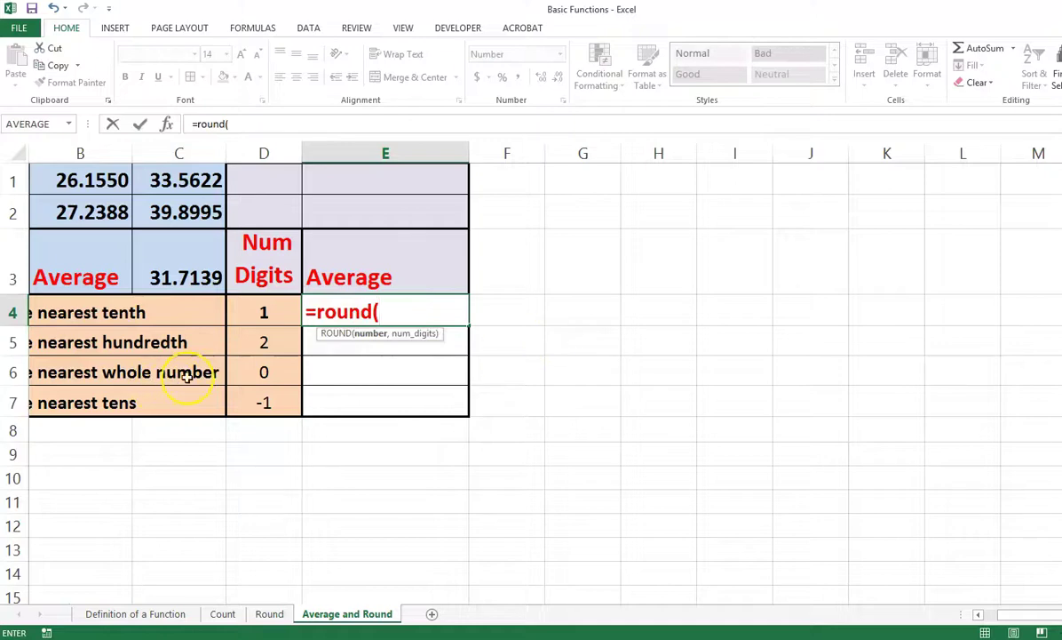
{"action": "left_click", "coordinate": [185, 275]}
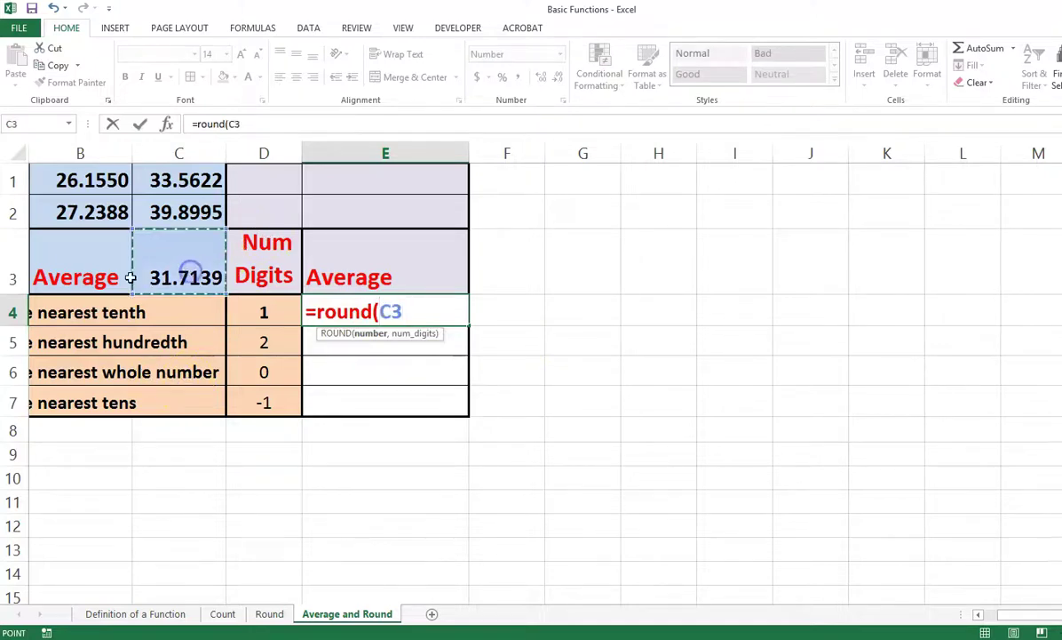
{"action": "type", "text": ","}
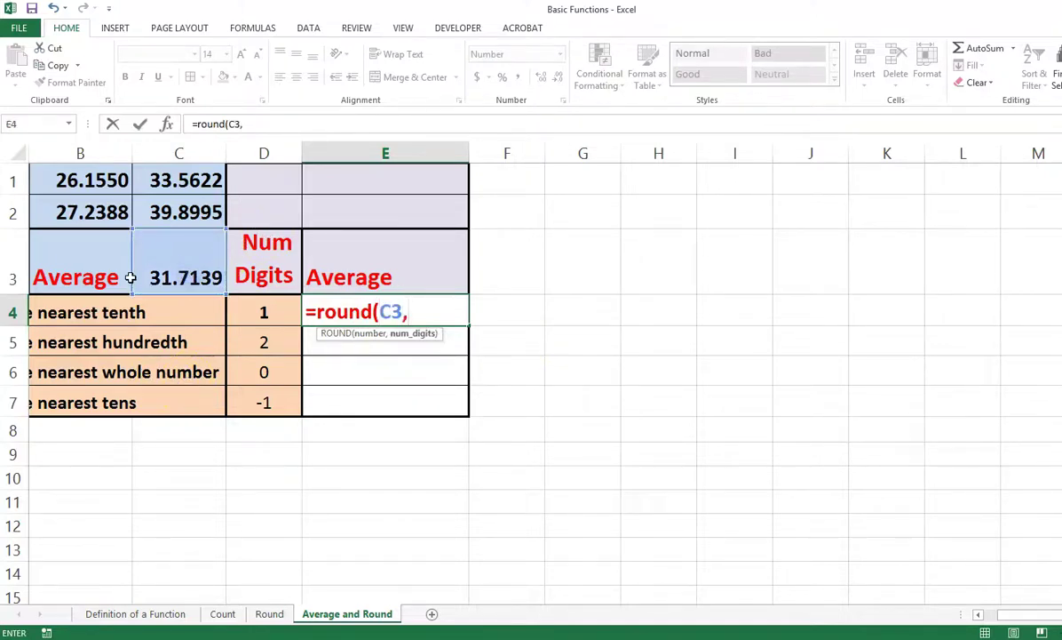
{"action": "left_click", "coordinate": [262, 311]}
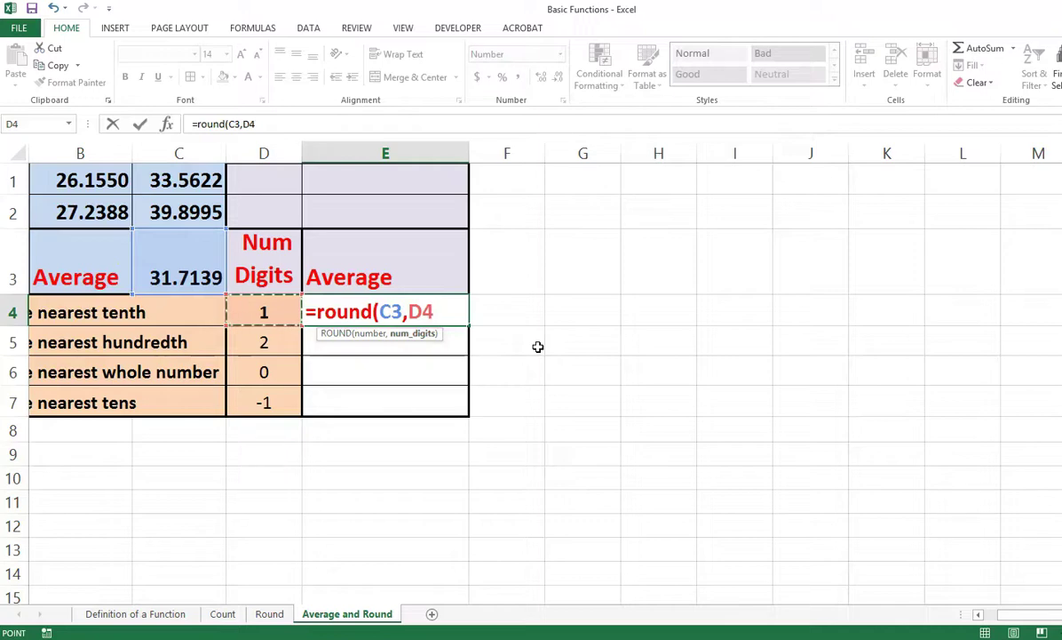
{"action": "type", "text": ")"}
{"action": "key", "text": "Return"}
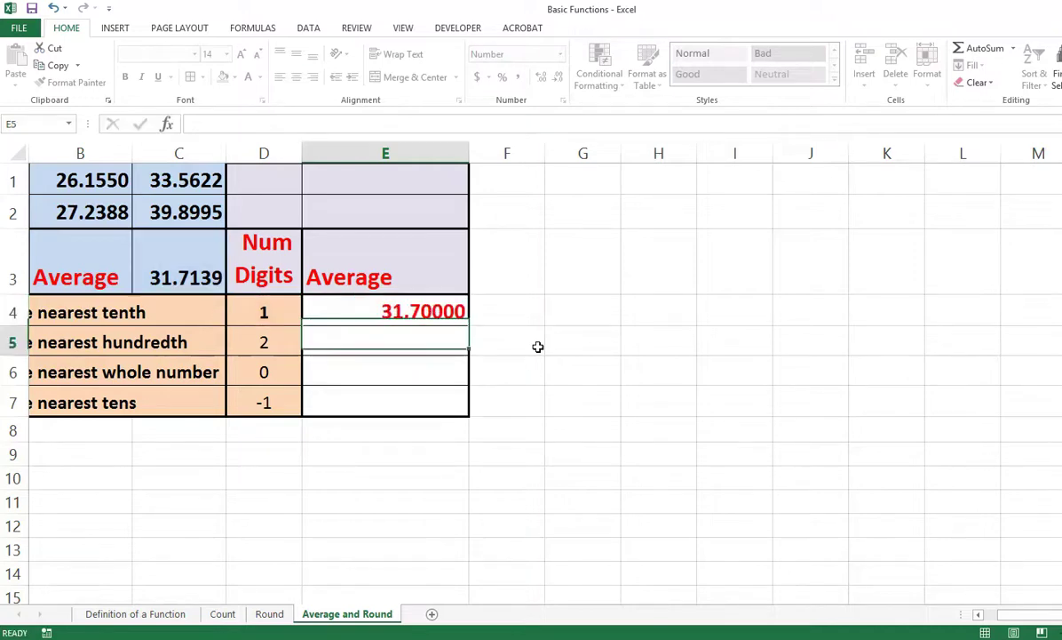
Step: Lock the row of the average reference in E4 so the formula reads =ROUND(C$3,D4)
{"action": "left_click", "coordinate": [393, 308]}
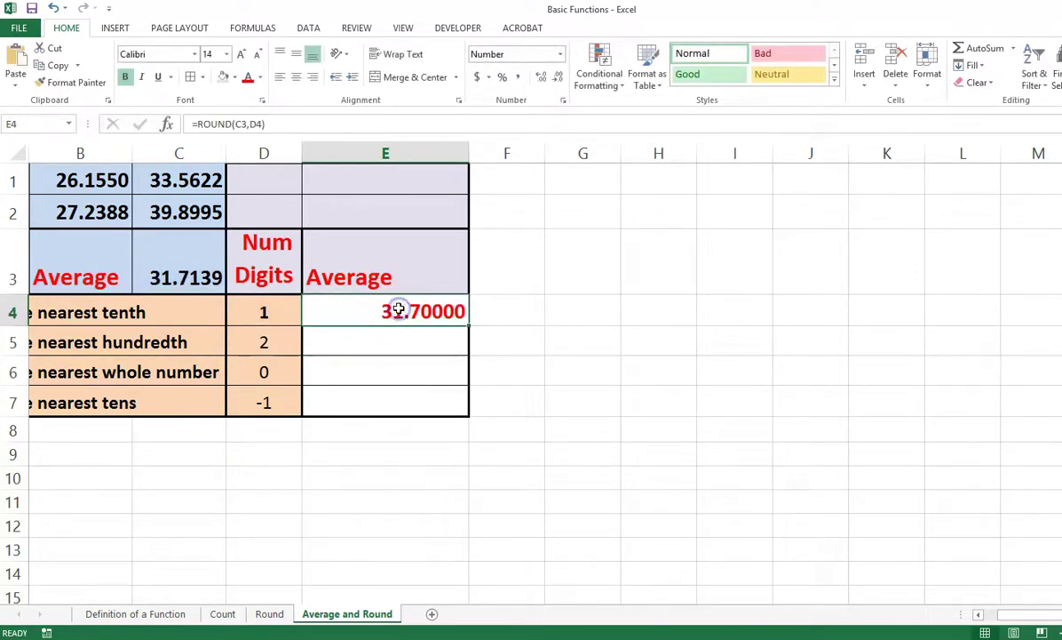
{"action": "left_click", "coordinate": [412, 317]}
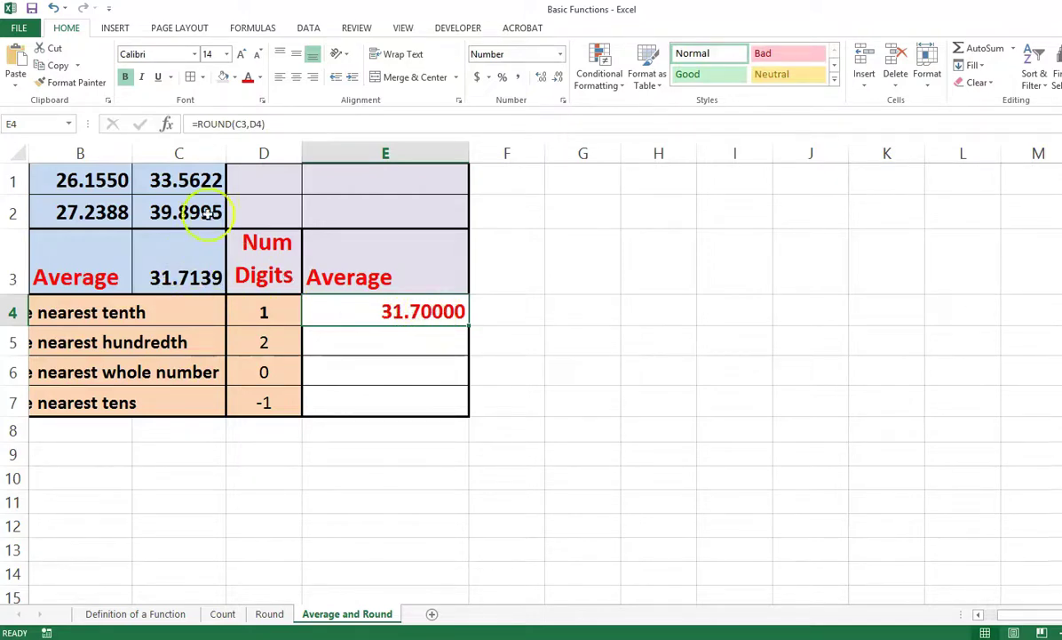
{"action": "left_click", "coordinate": [239, 123]}
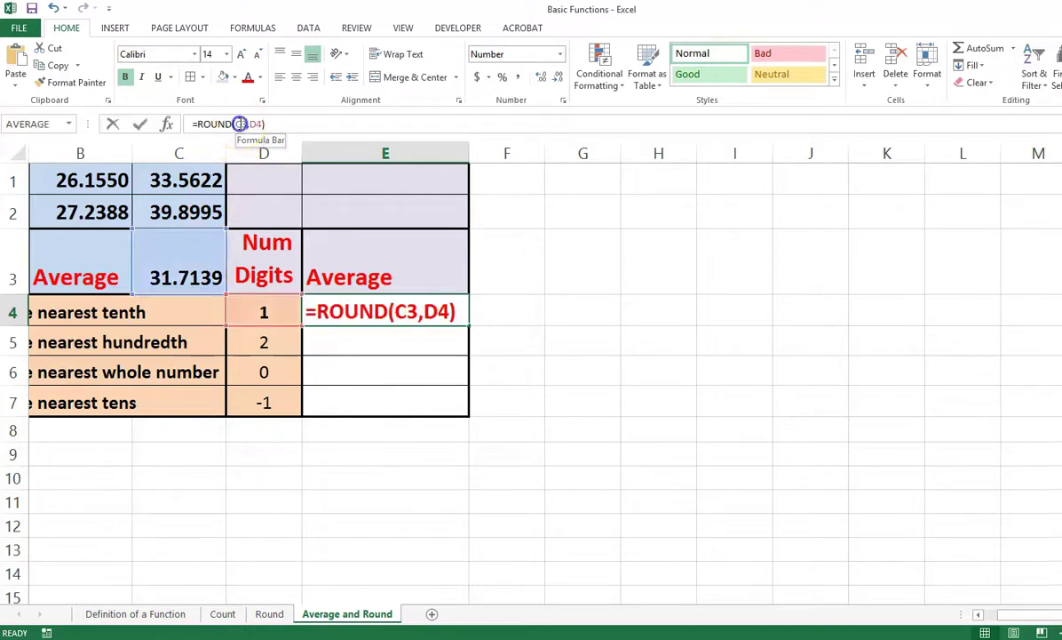
{"action": "type", "text": "$"}
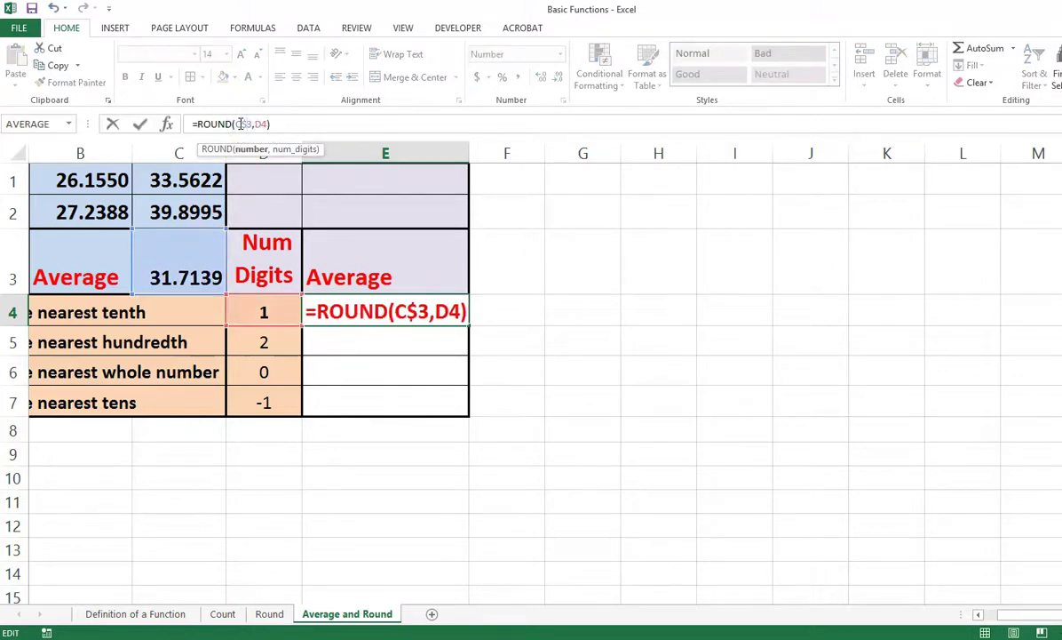
{"action": "key", "text": "Return"}
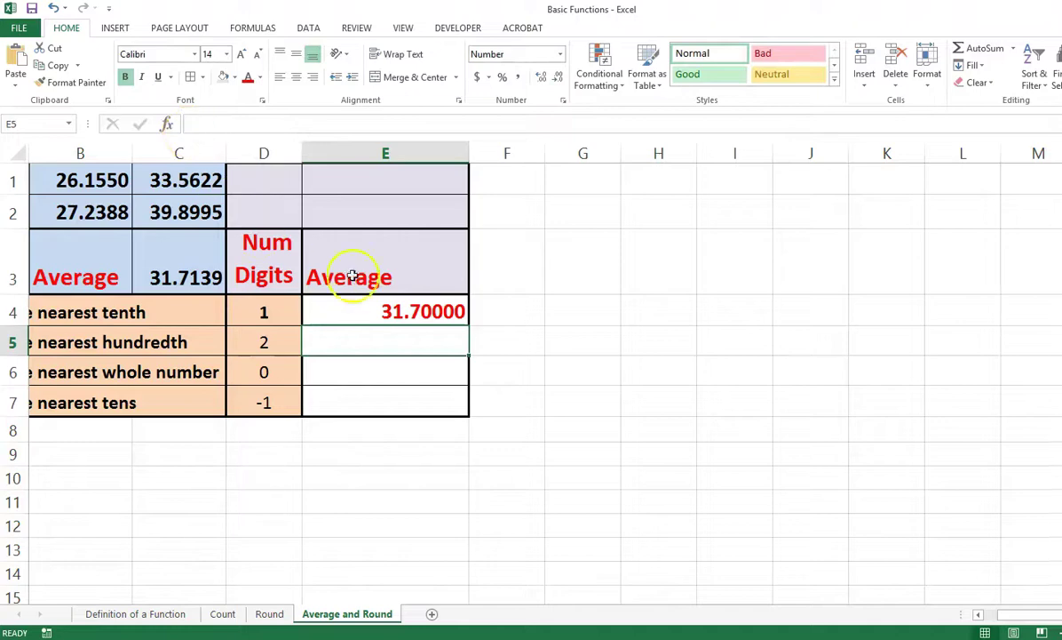
Step: Copy the rounding formula from E4 down through E7 using Fill Without Formatting
{"action": "left_click", "coordinate": [372, 307]}
{"action": "left_click_drag", "start_coordinate": [465, 326], "coordinate": [463, 417]}
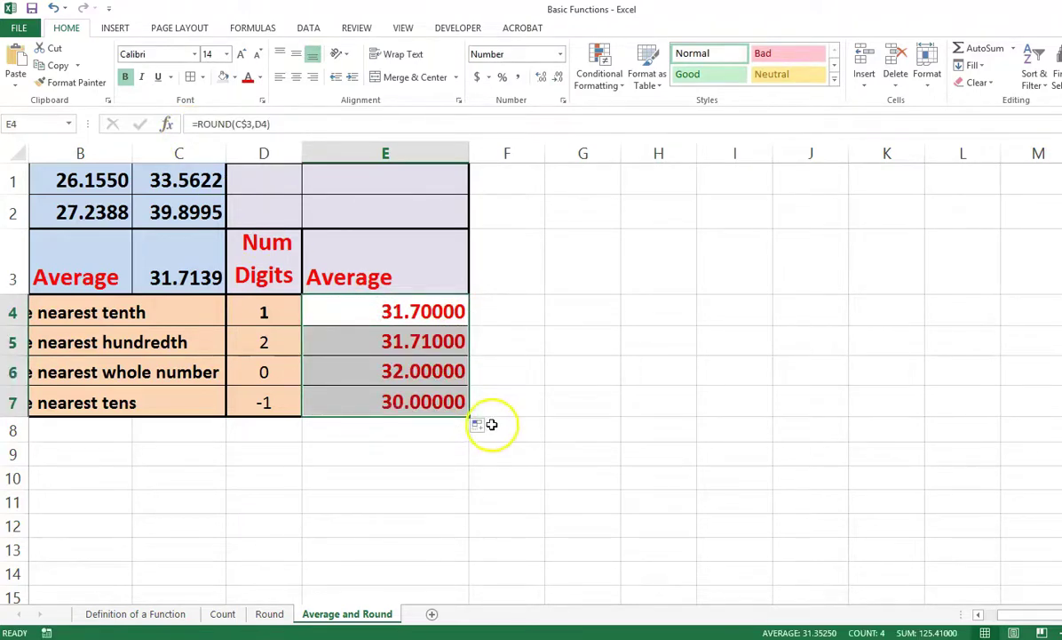
{"action": "left_click", "coordinate": [480, 426]}
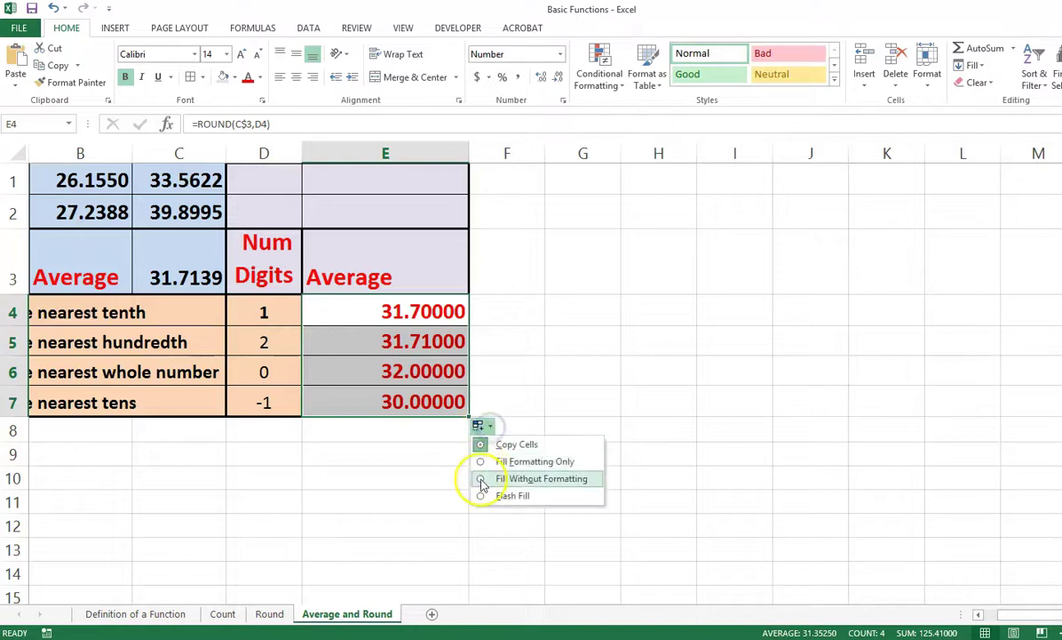
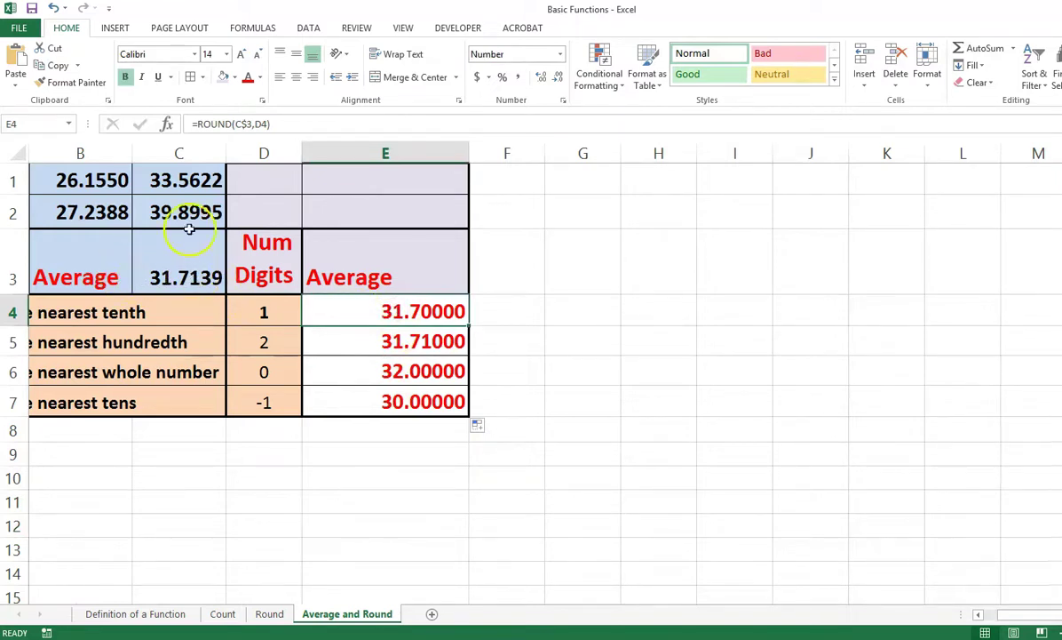
Step: Replace C$3 in the E4 formula with a nested average so it reads =ROUND(average(B1:C2),D4)
{"action": "left_click", "coordinate": [237, 124]}
{"action": "left_click_drag", "start_coordinate": [237, 125], "coordinate": [247, 125]}
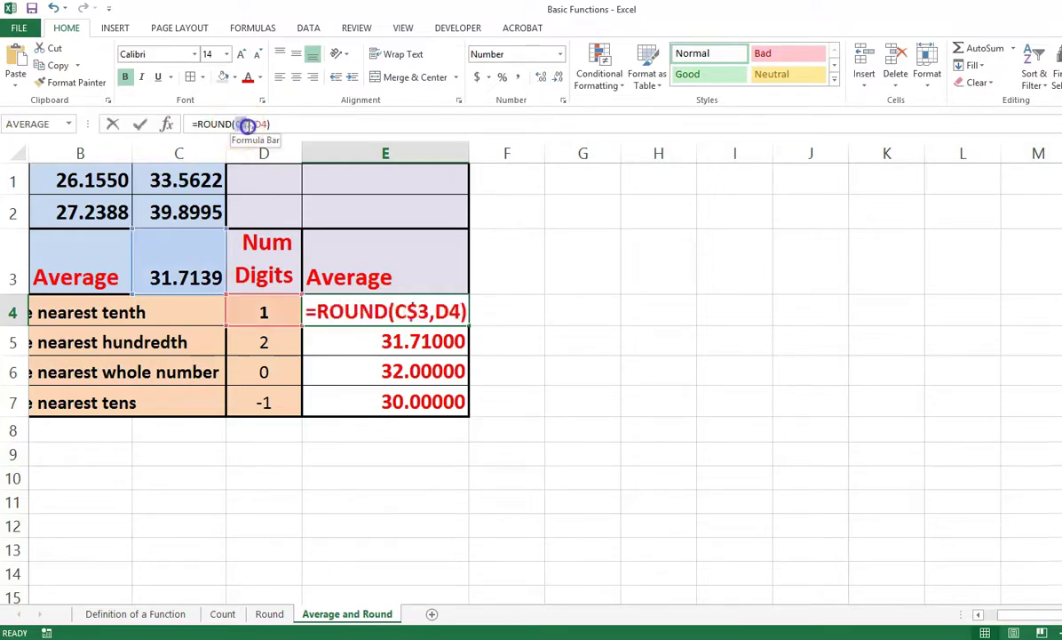
{"action": "type", "text": "aver"}
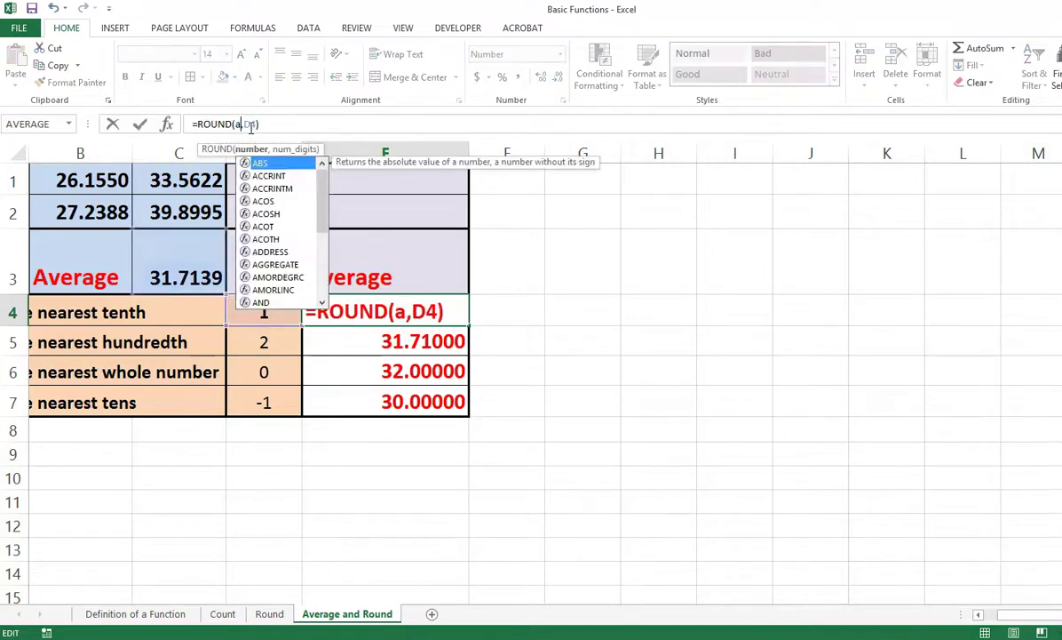
{"action": "type", "text": "age("}
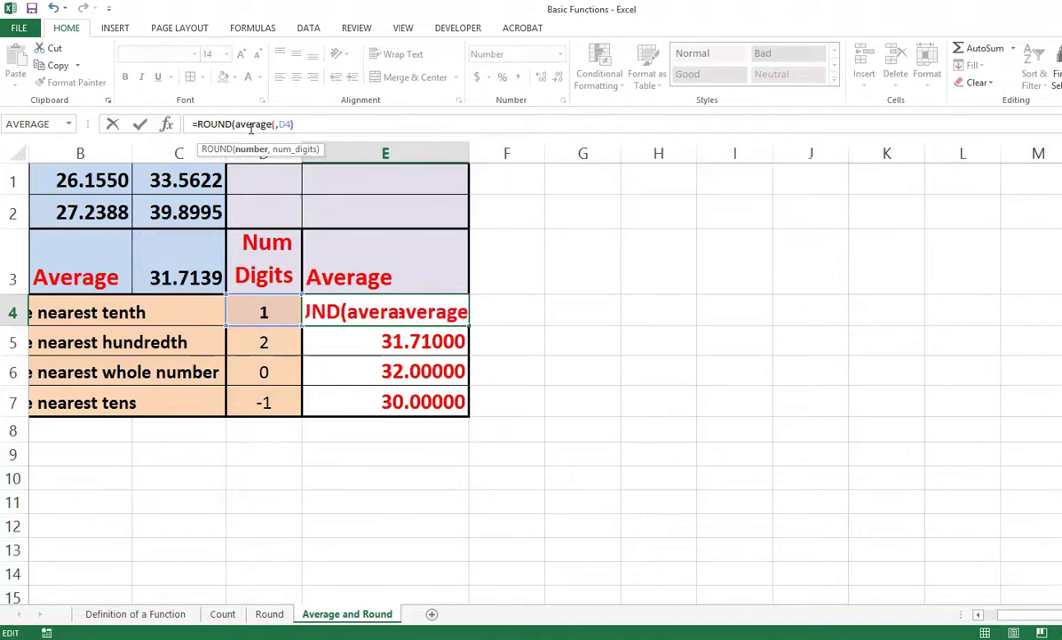
{"action": "left_click_drag", "start_coordinate": [53, 181], "coordinate": [156, 211]}
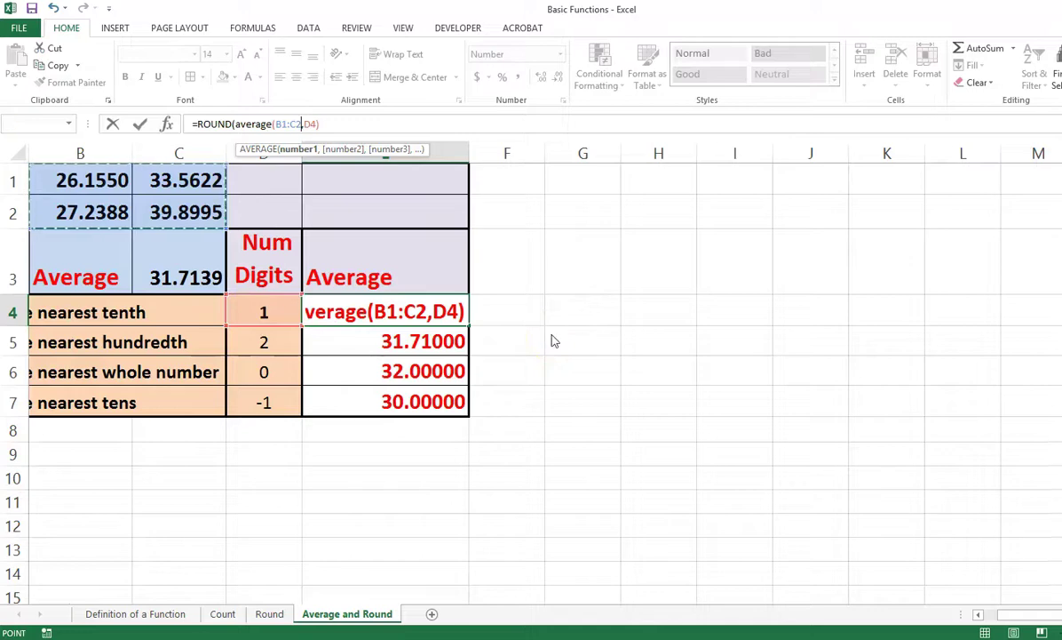
{"action": "key", "text": "Return"}
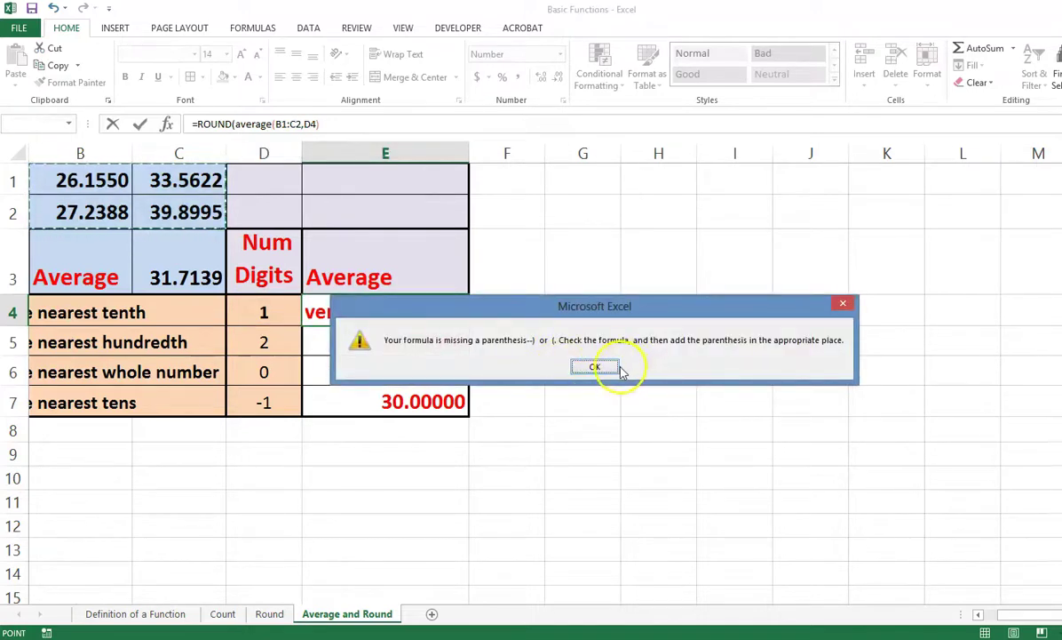
{"action": "left_click", "coordinate": [595, 367]}
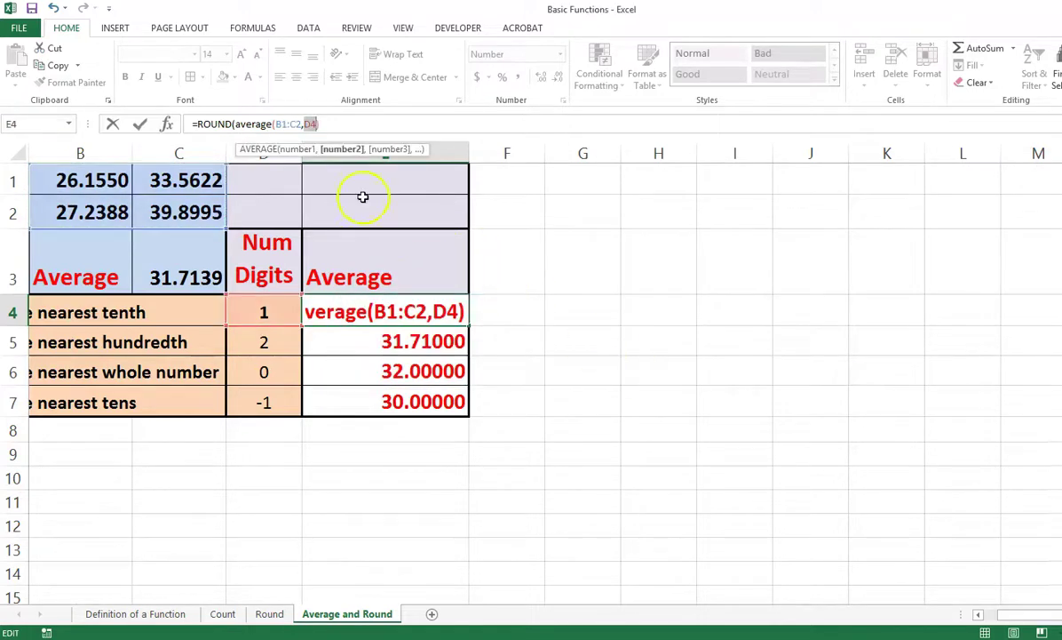
{"action": "left_click", "coordinate": [302, 123]}
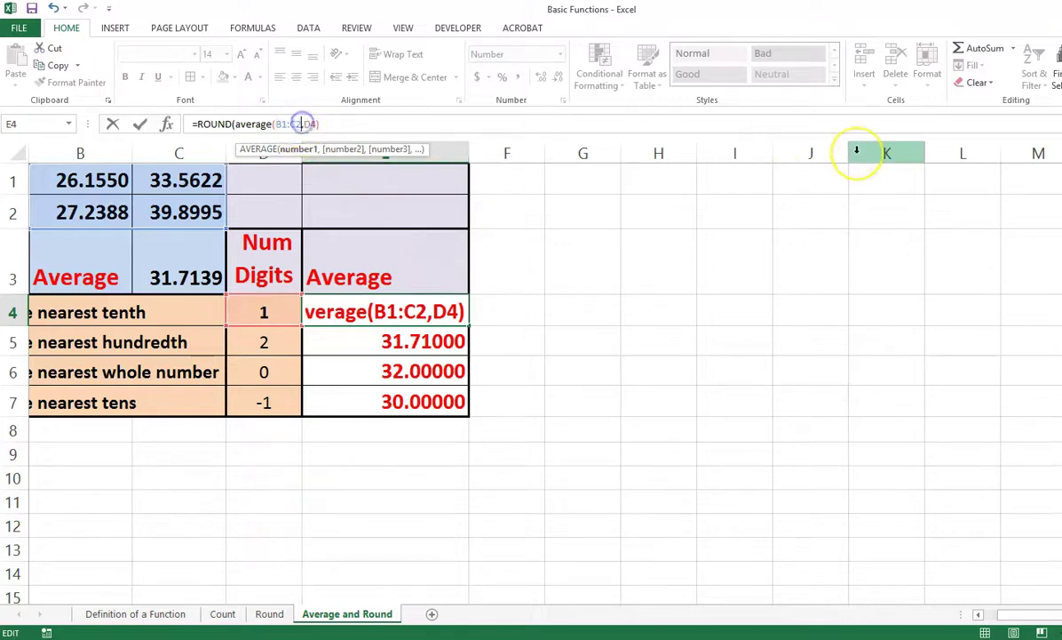
{"action": "type", "text": ")"}
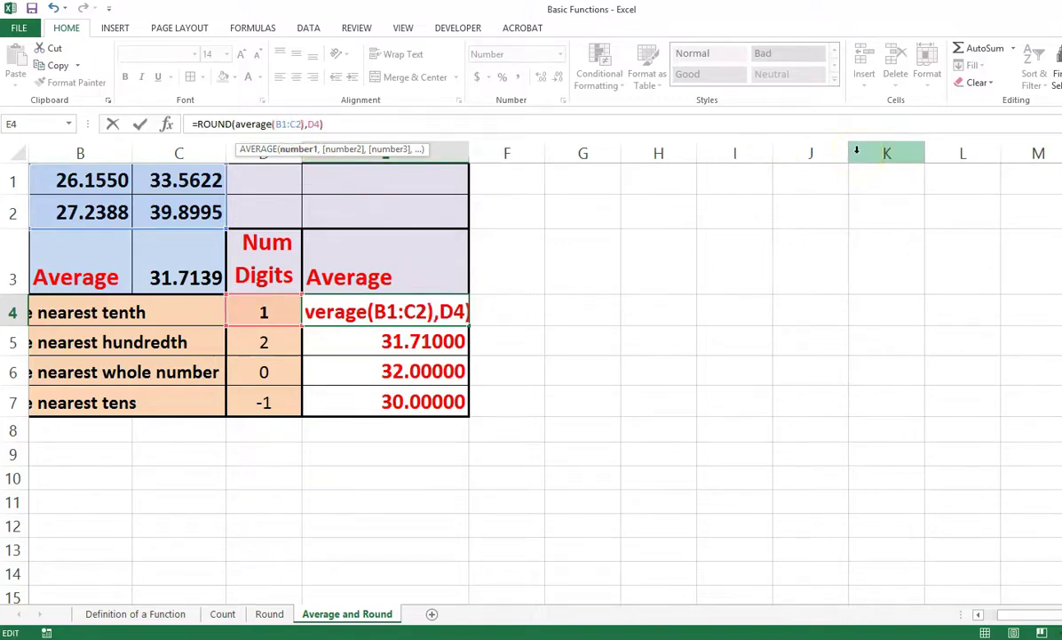
{"action": "key", "text": "Return"}
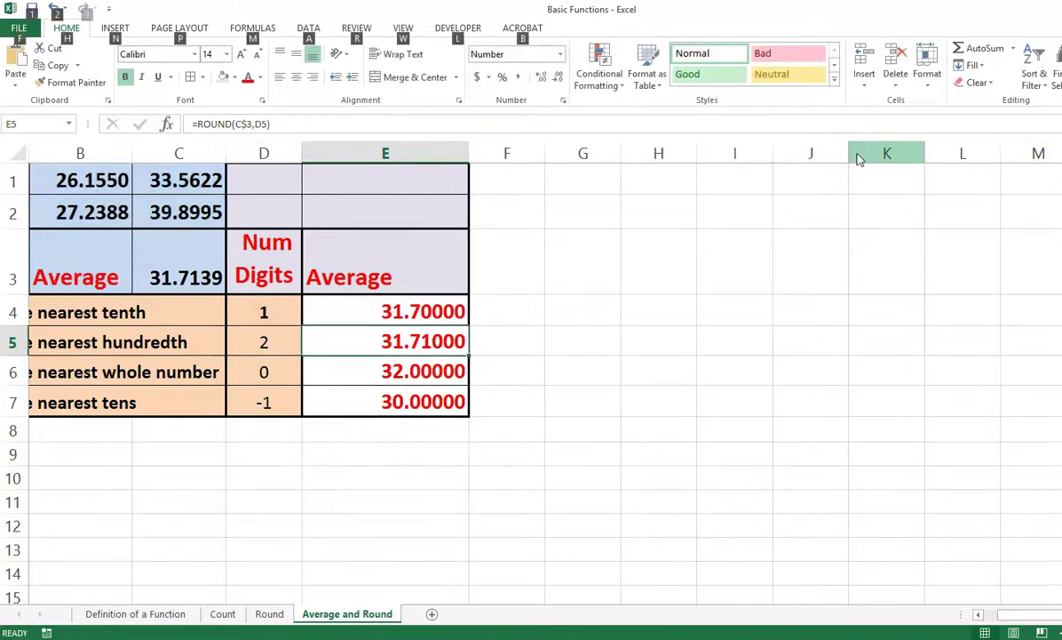
Step: Display the sheet's formulas to compare the nested formula in E4 with E5:E7, and return to the values view
{"action": "key", "text": "alt+Tab"}
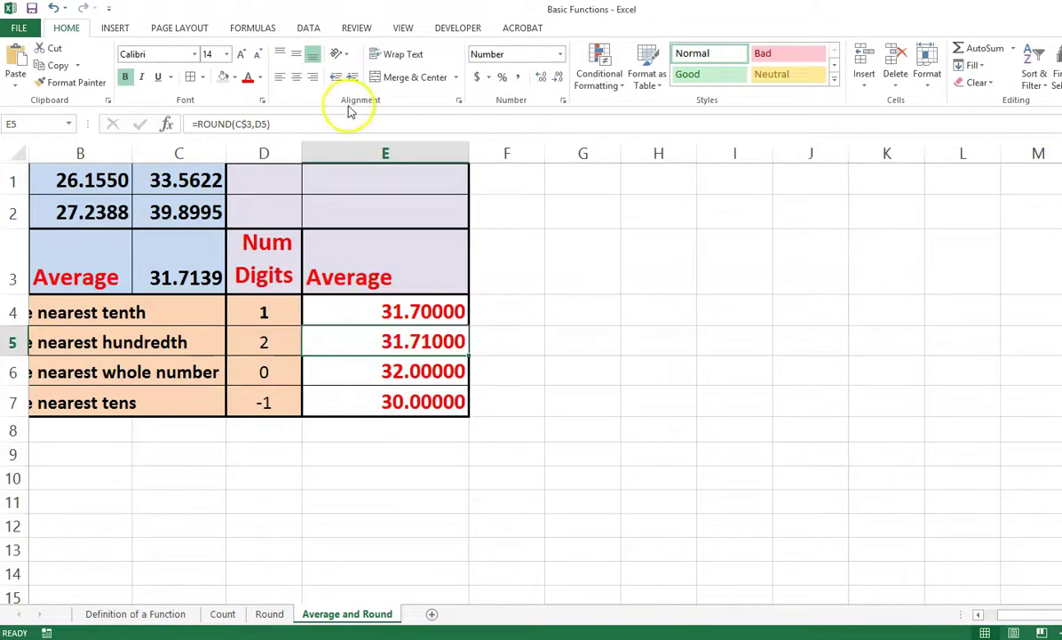
{"action": "left_click", "coordinate": [555, 414]}
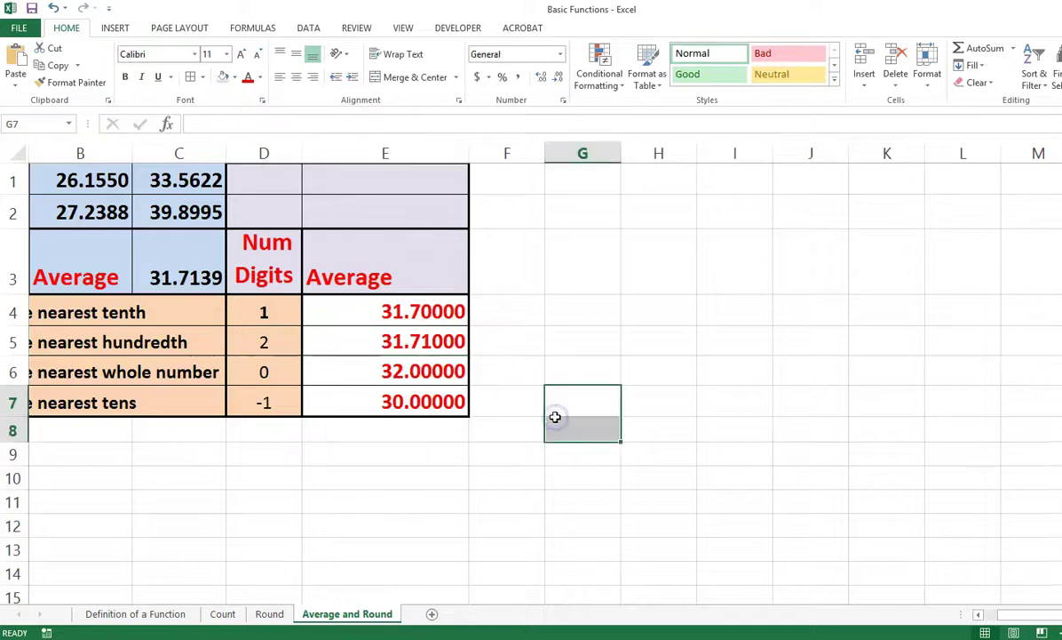
{"action": "key", "text": "ctrl+grave"}
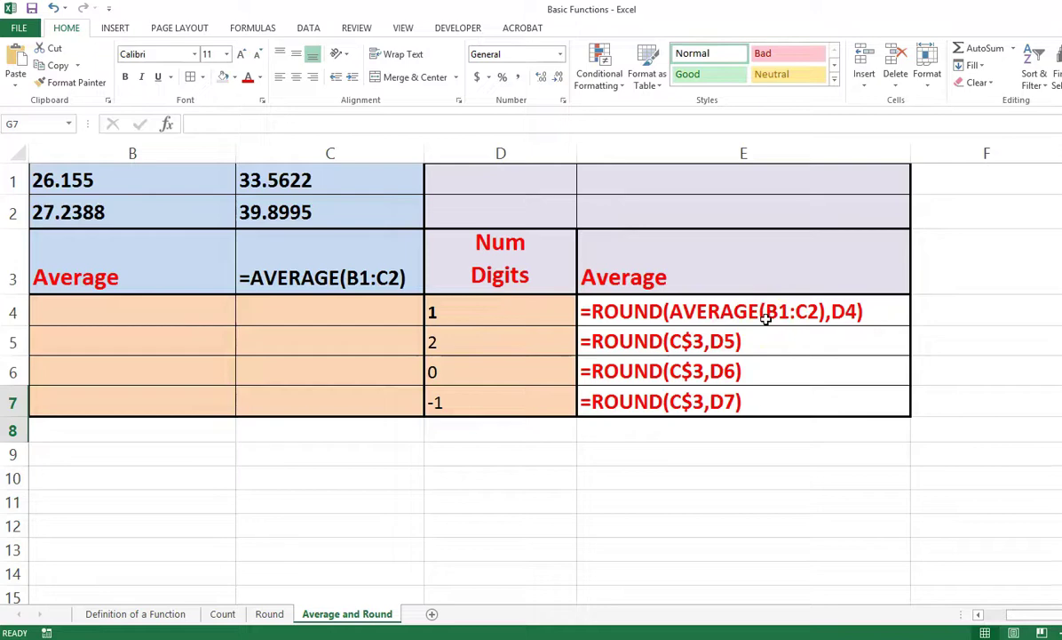
{"action": "key", "text": "ctrl+grave"}
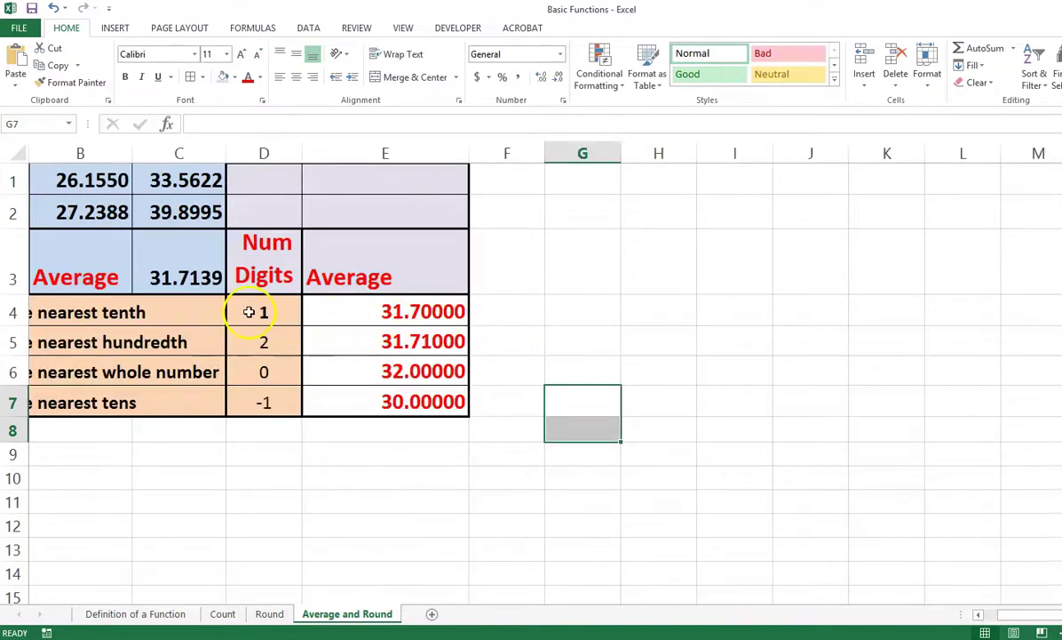
Step: Edit the range inside the nested average in E4 so the formula reads =ROUND(AVERAGE(B$1:C42),D4)
{"action": "left_click", "coordinate": [373, 311]}
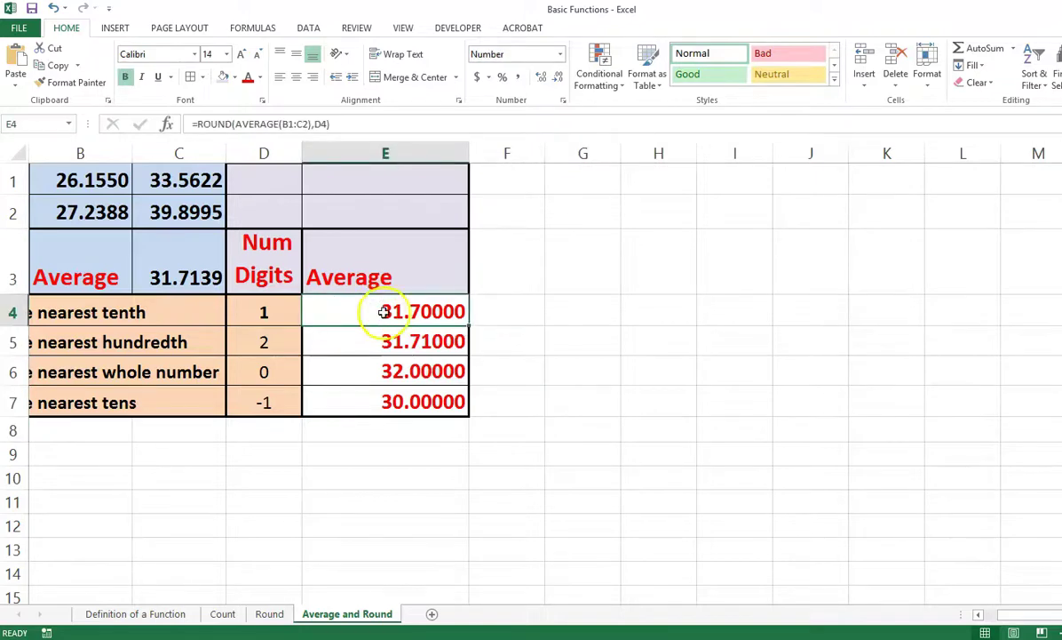
{"action": "left_click", "coordinate": [290, 123]}
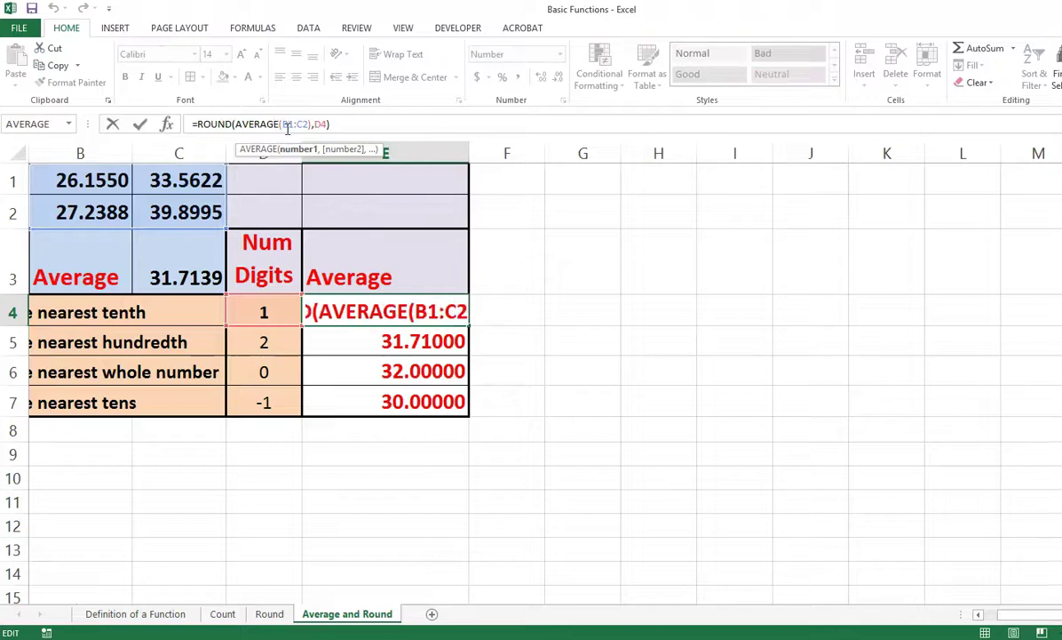
{"action": "type", "text": "$"}
{"action": "left_click", "coordinate": [305, 125]}
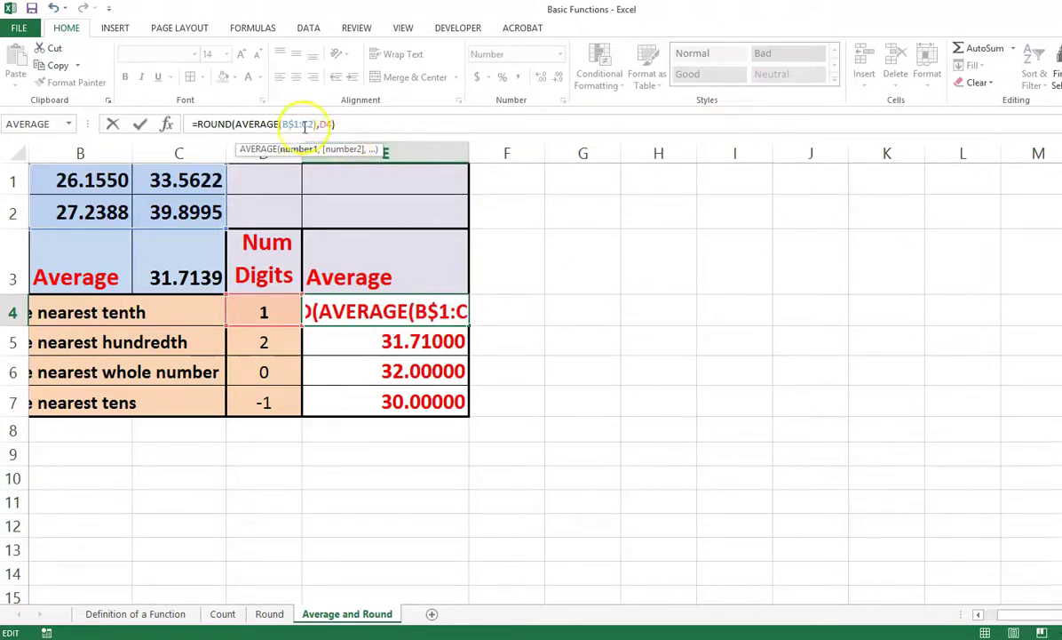
{"action": "left_click", "coordinate": [307, 123]}
{"action": "type", "text": "$"}
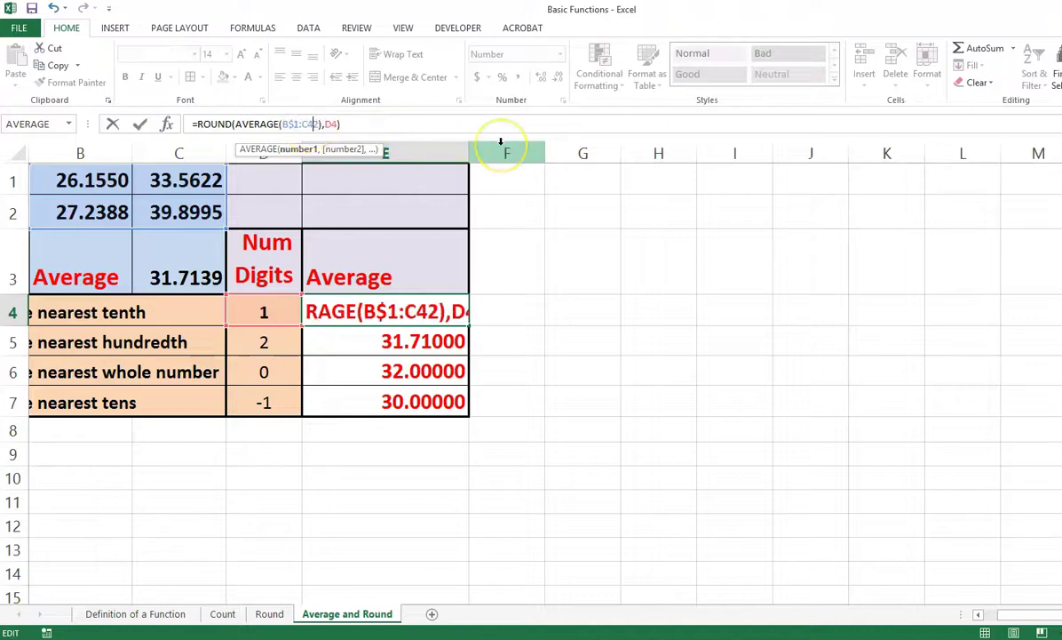
{"action": "key", "text": "Return"}
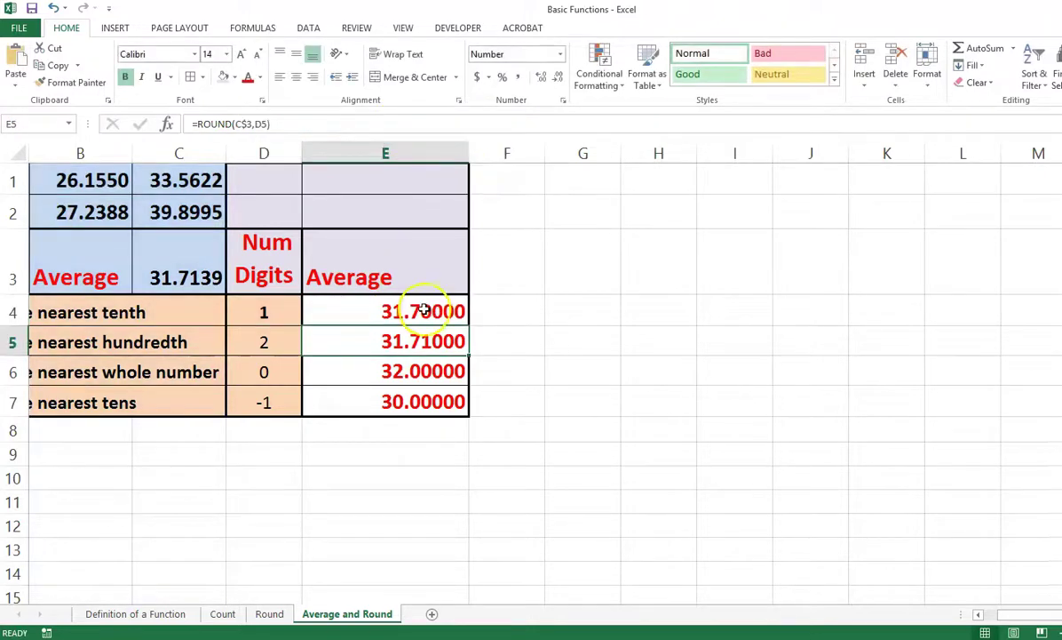
Step: Copy the nested ROUND and AVERAGE formula from E4 down through E7 using Fill Without Formatting
{"action": "left_click", "coordinate": [440, 311]}
{"action": "left_click_drag", "start_coordinate": [469, 326], "coordinate": [477, 412]}
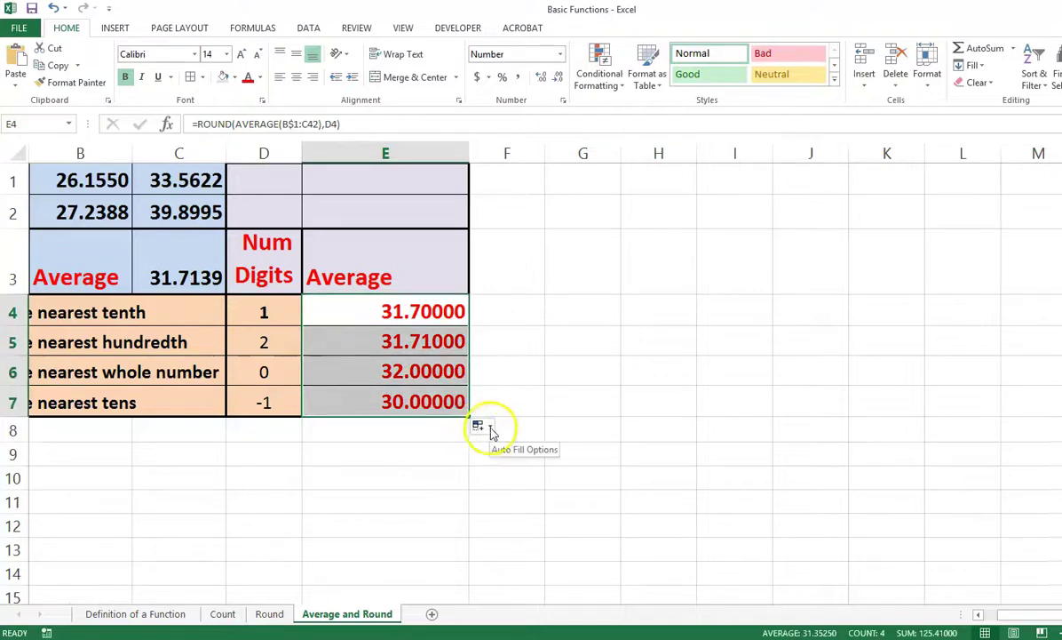
{"action": "left_click", "coordinate": [477, 428]}
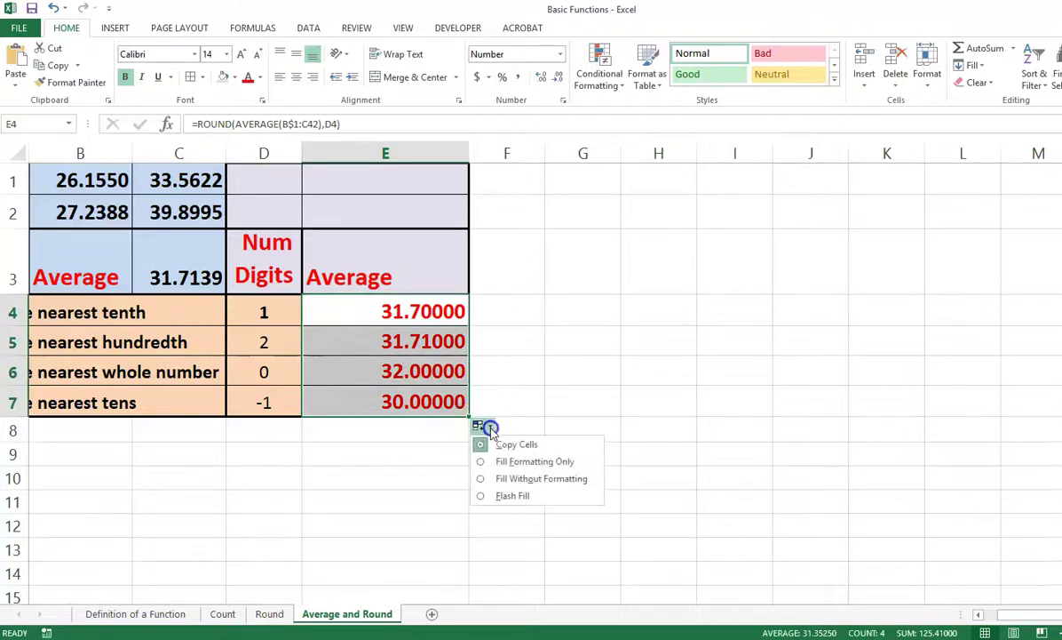
{"action": "left_click", "coordinate": [491, 478]}
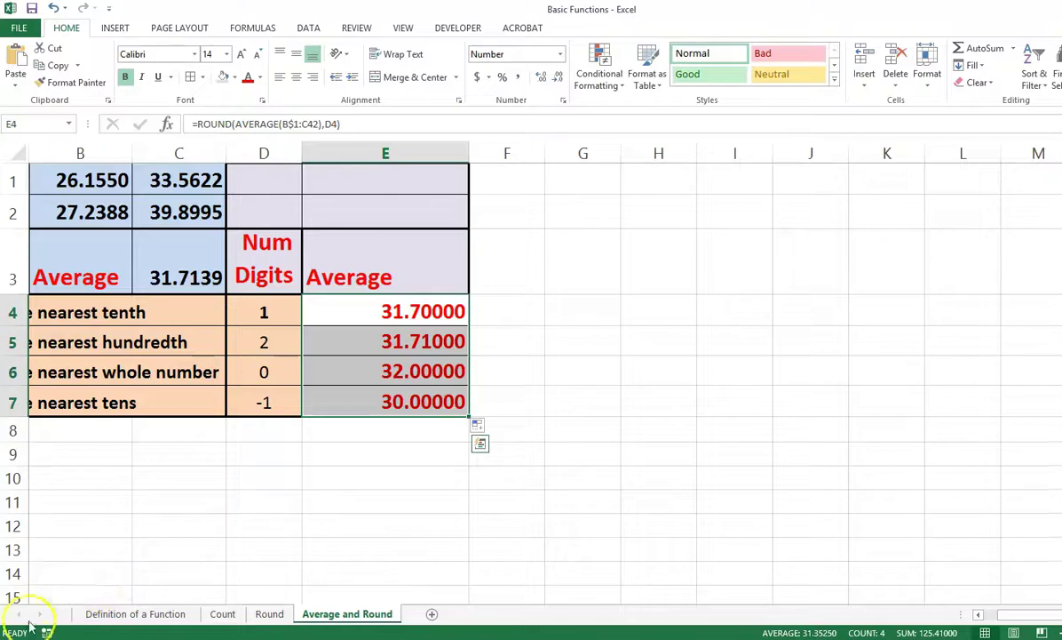